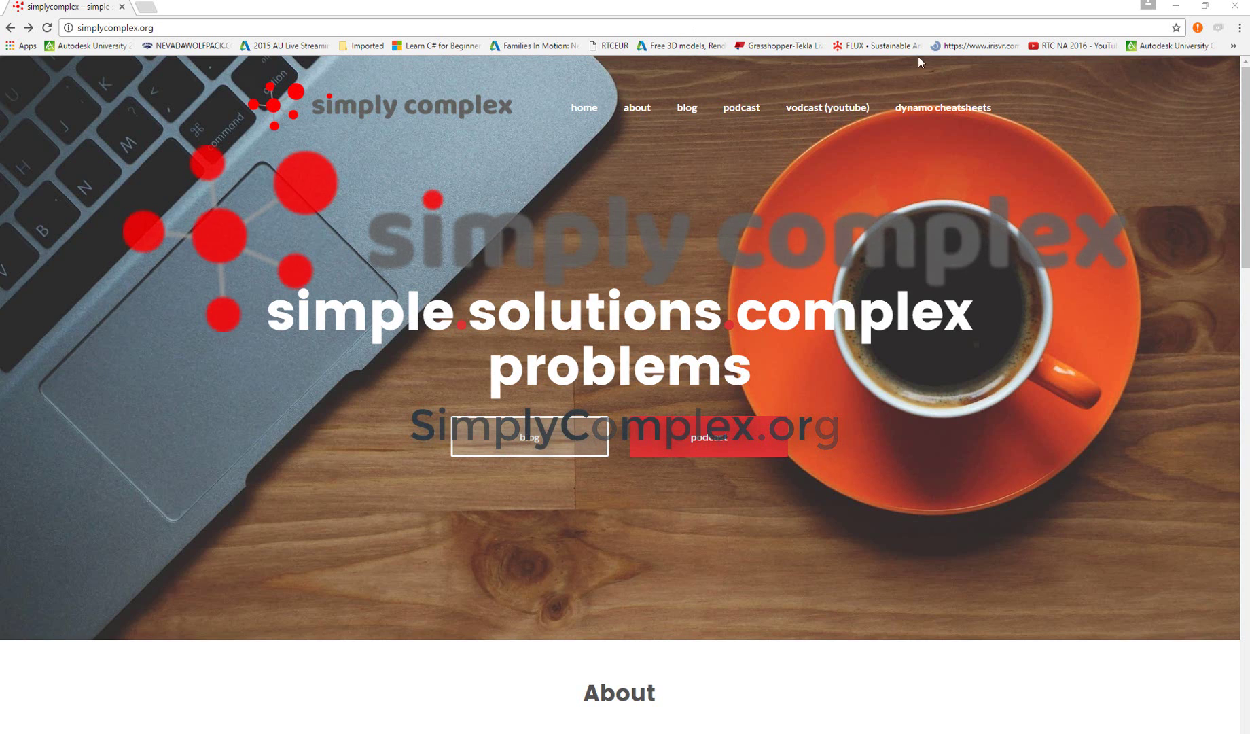
# Go to the Simply Complex YouTube channel from the site's vodcast link
pyautogui.click(833, 114)
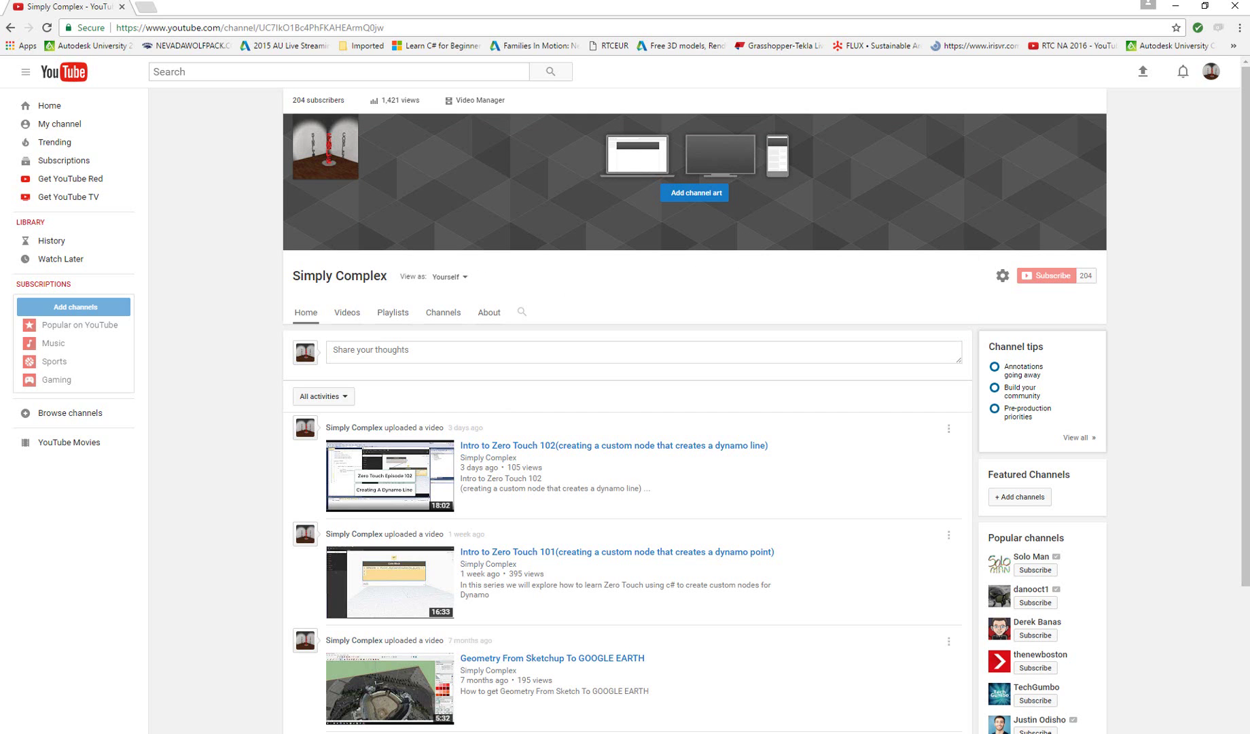
# Switch to Visual Studio and start a new line 29 below the DLineNode method
pyautogui.click(91, 727)
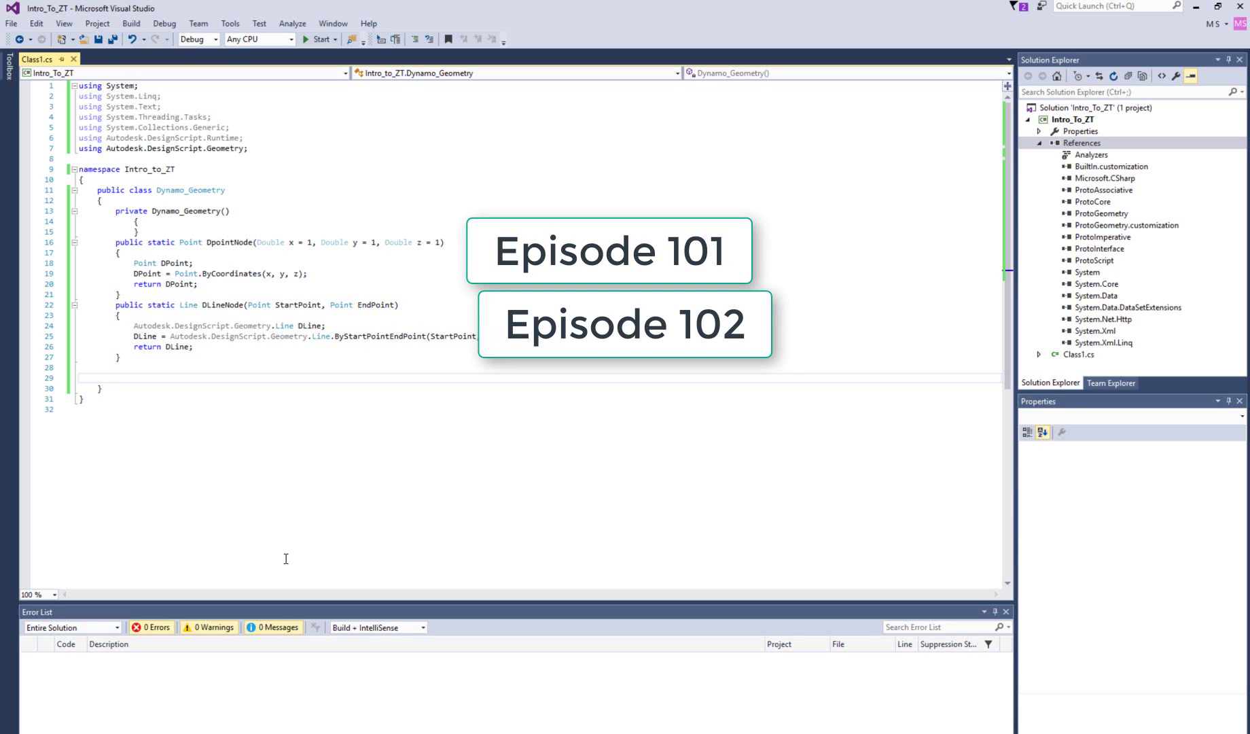
pyautogui.moveTo(224, 305)
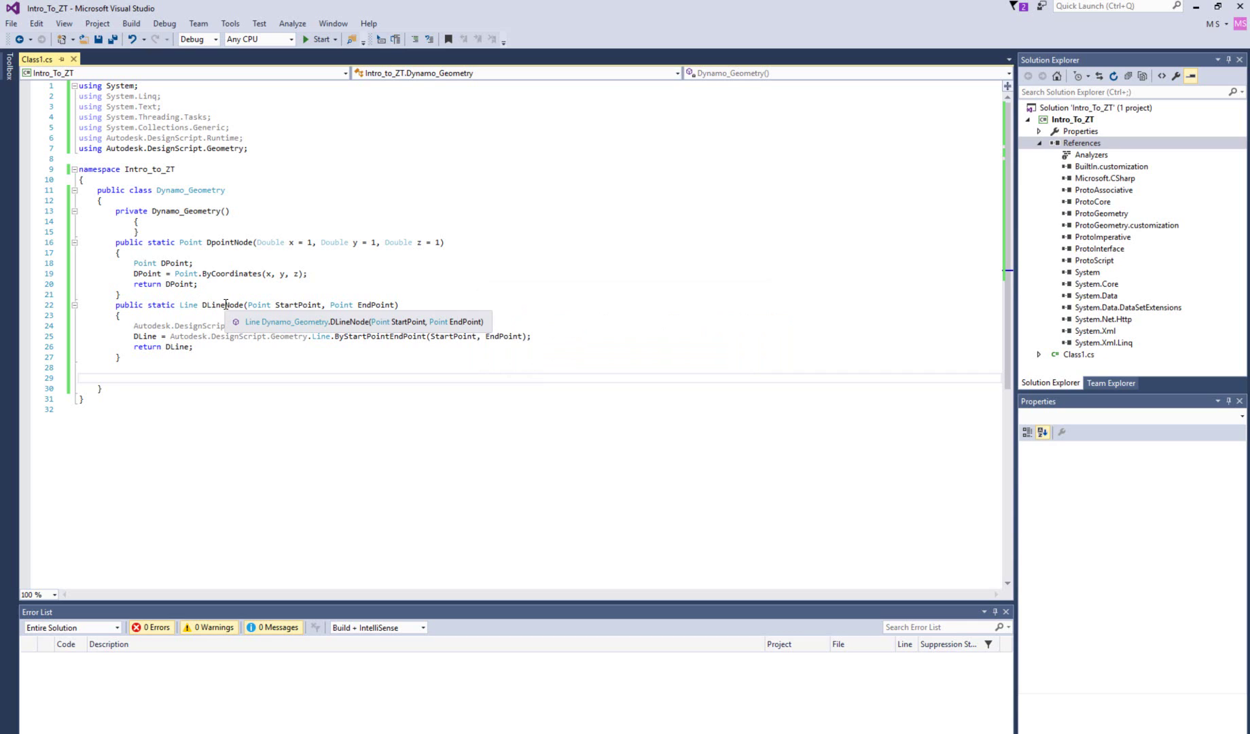
pyautogui.click(166, 369)
pyautogui.press('Return')
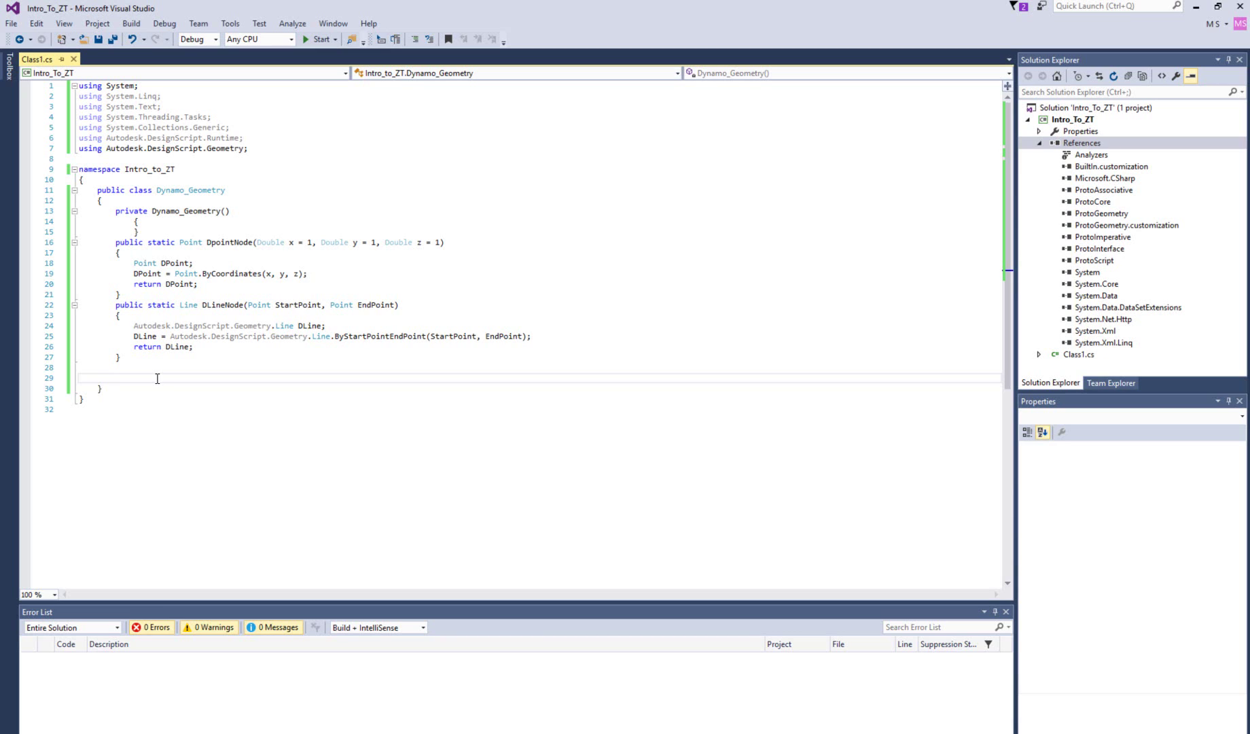
pyautogui.write('publ')
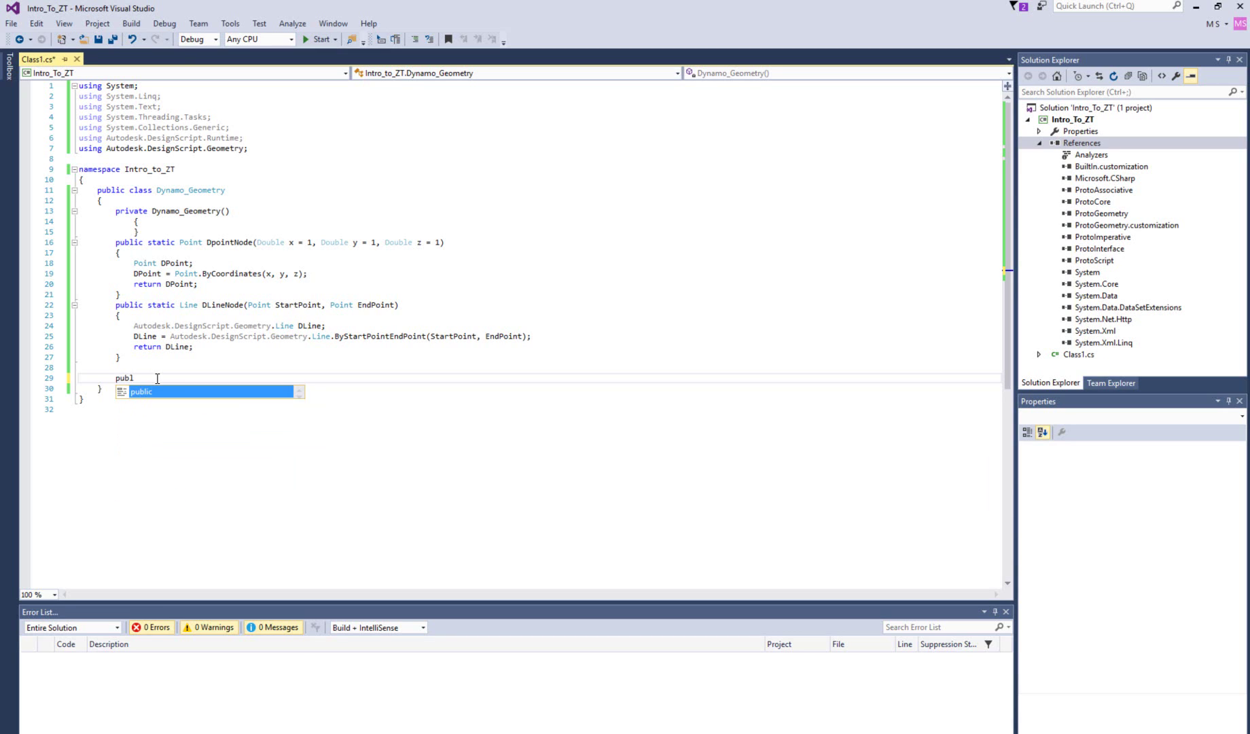
pyautogui.write('ic static')
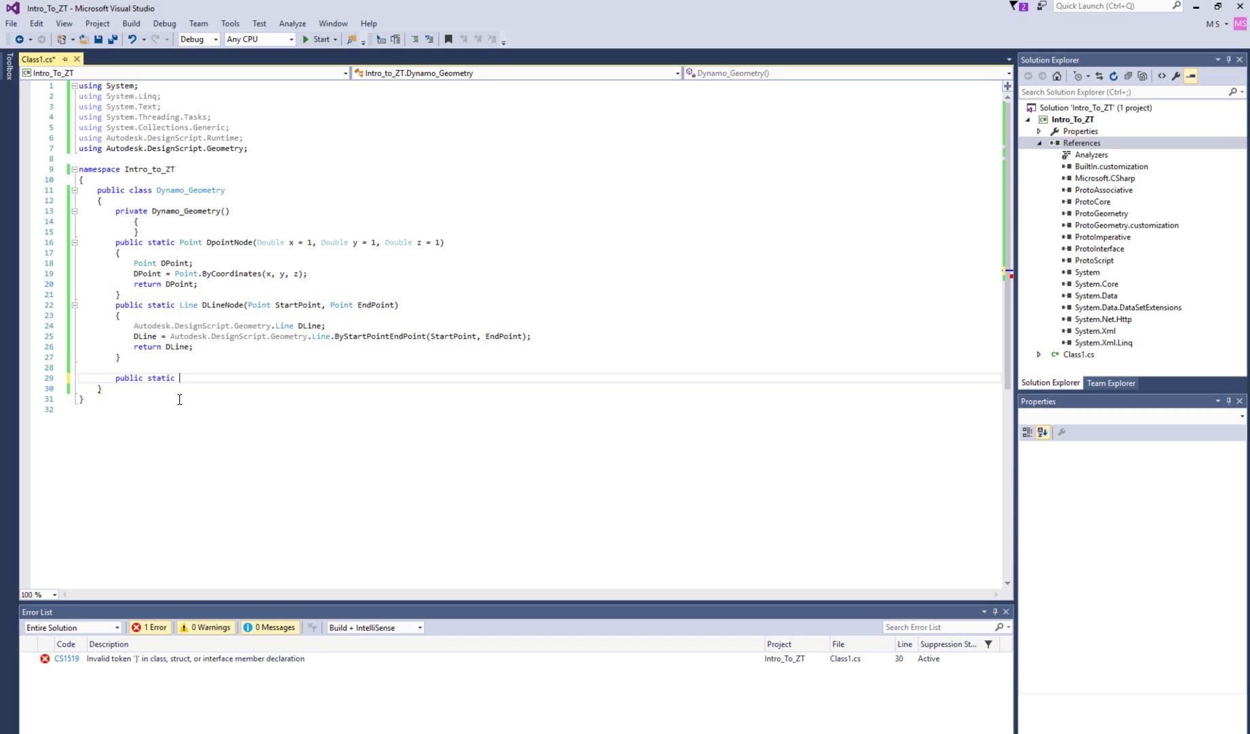
pyautogui.write('oint')
pyautogui.write('D')
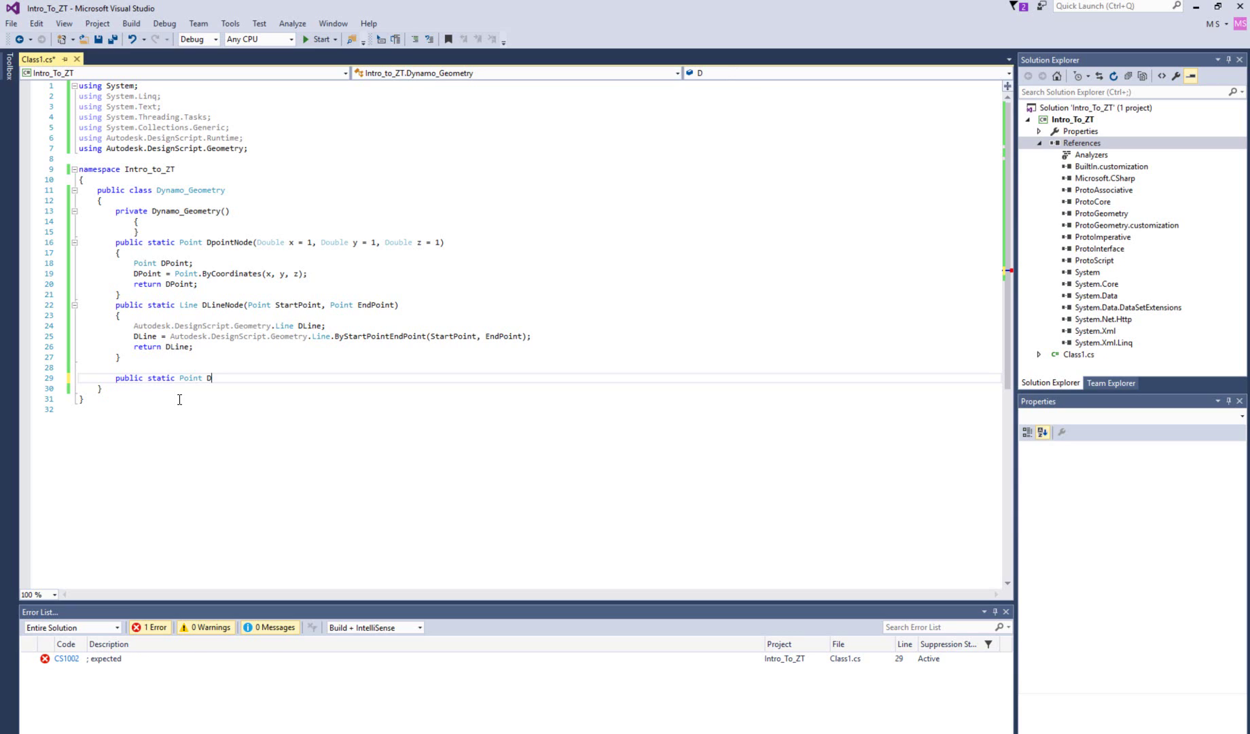
pyautogui.write('Center')
pyautogui.write('Line')
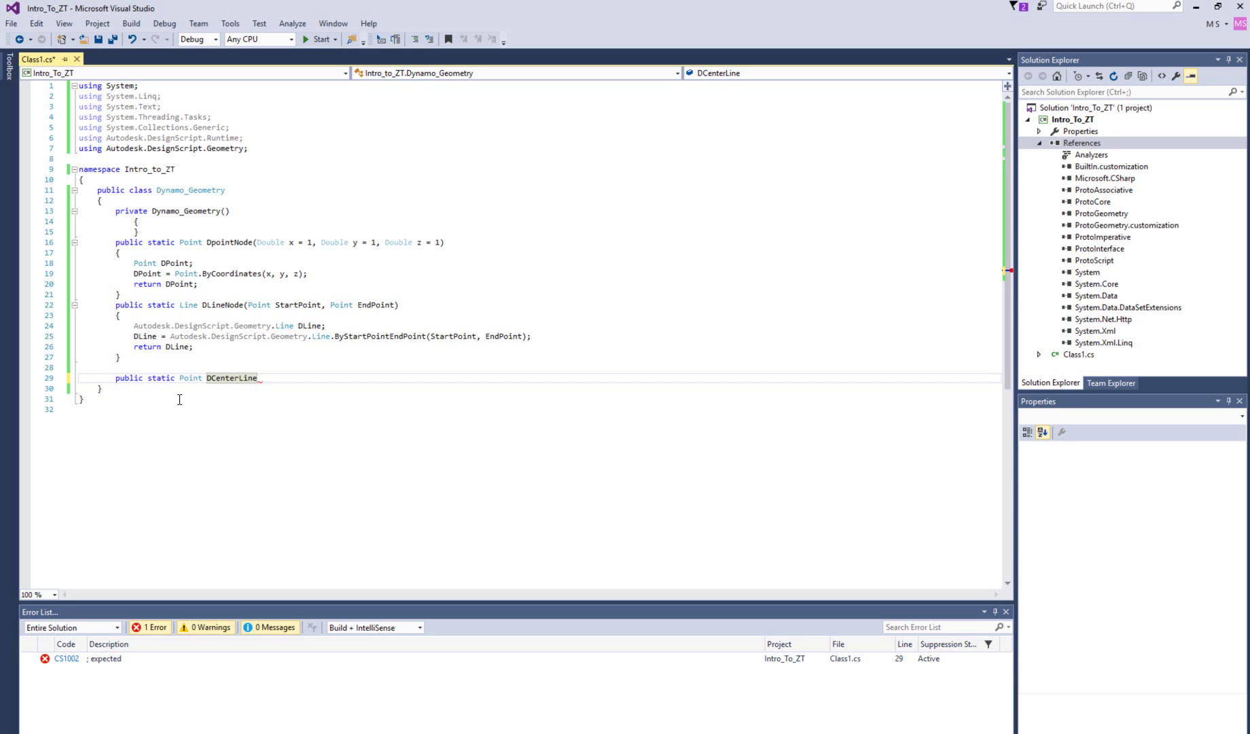
pyautogui.write('()')
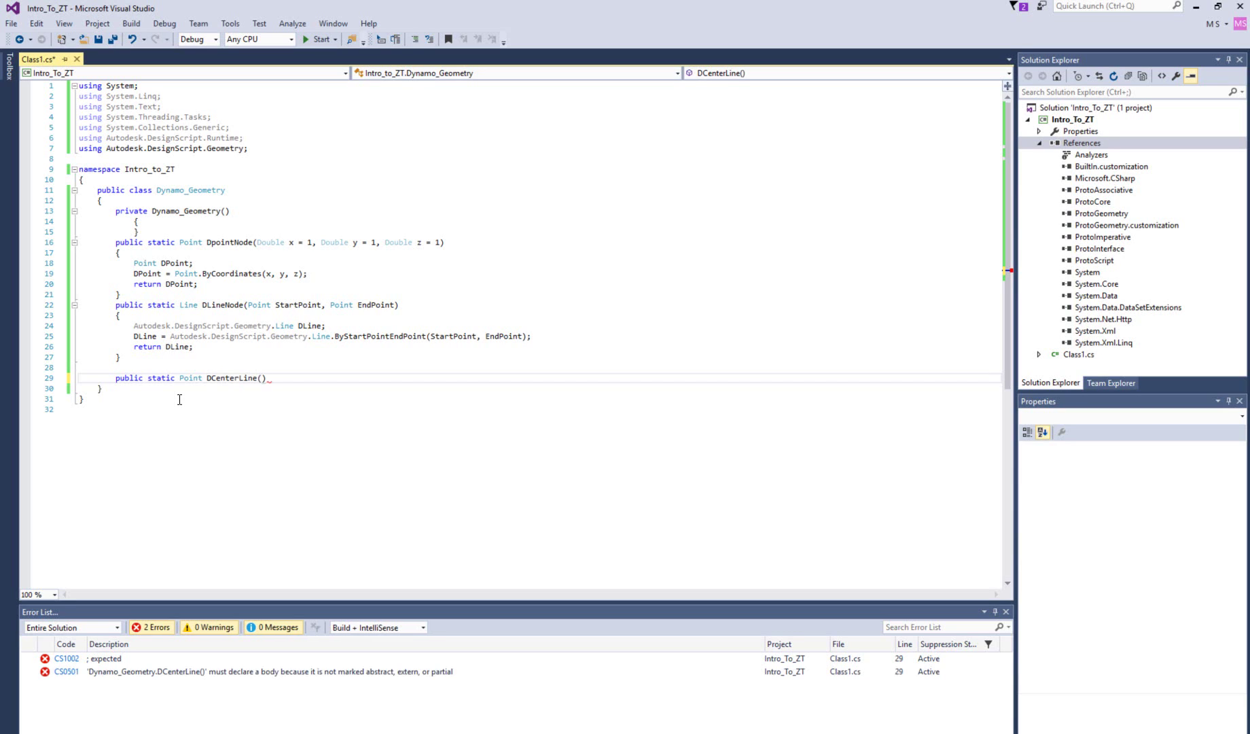
# Declare public static Point DCenterLine(Line InputLine) on line 29, completing the Line parameter type
pyautogui.press('Left')
pyautogui.write('Lin')
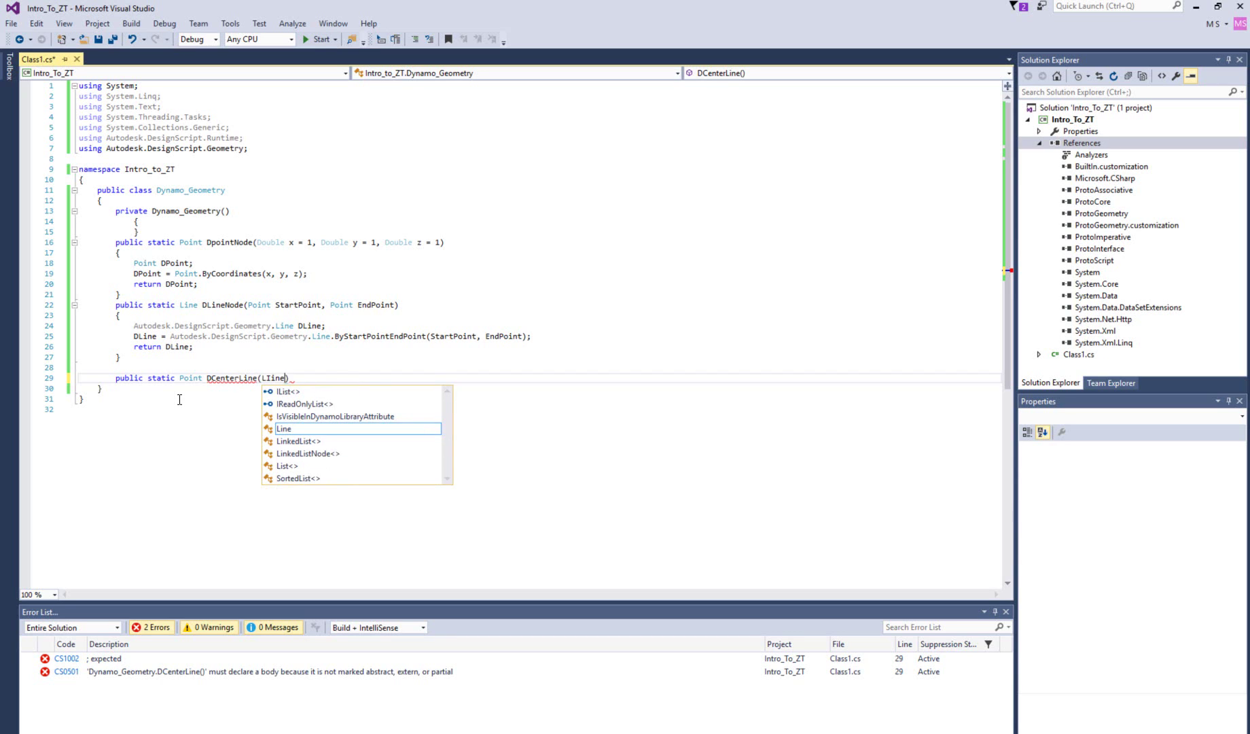
pyautogui.write('e')
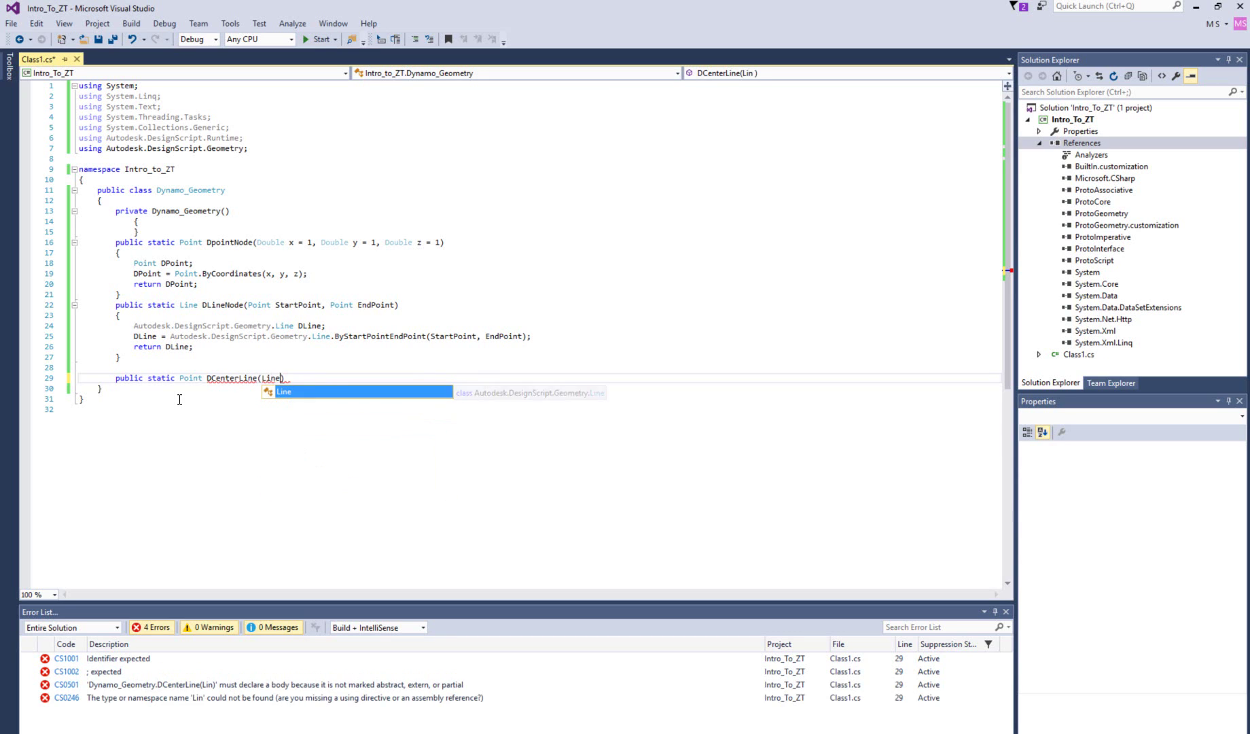
pyautogui.press('Escape')
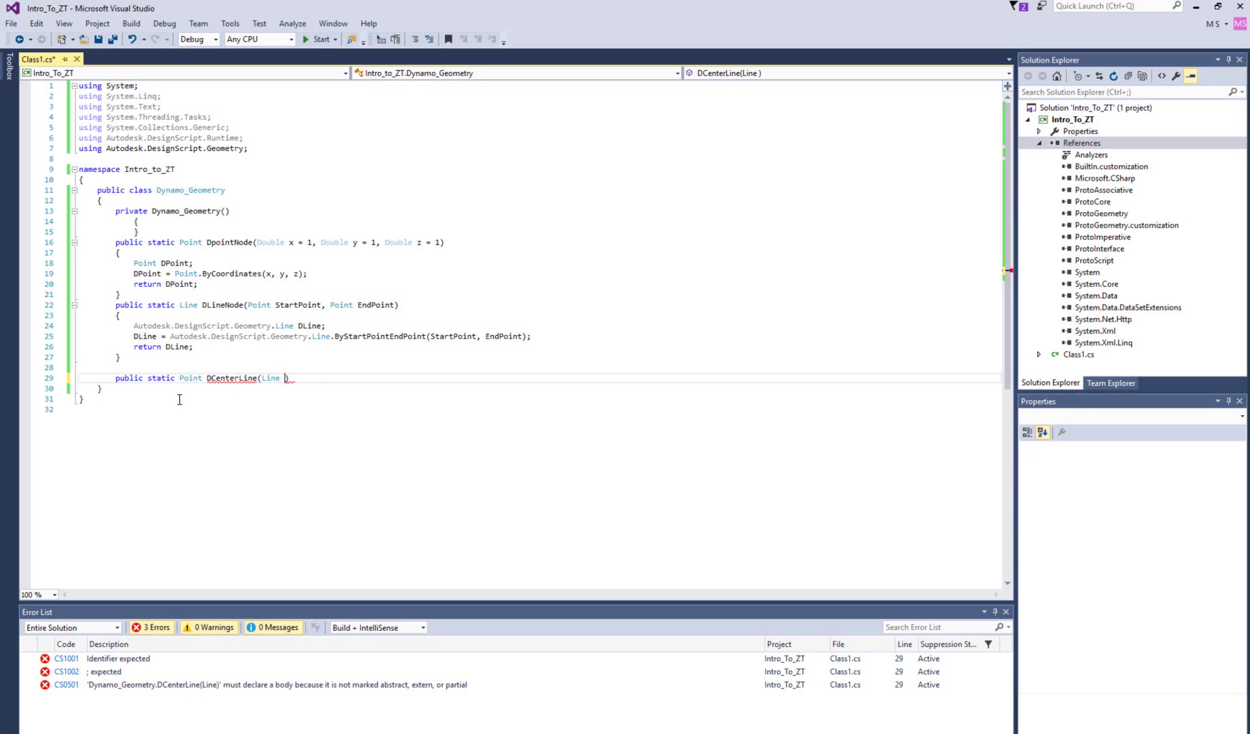
pyautogui.write('Input')
pyautogui.write('Line')
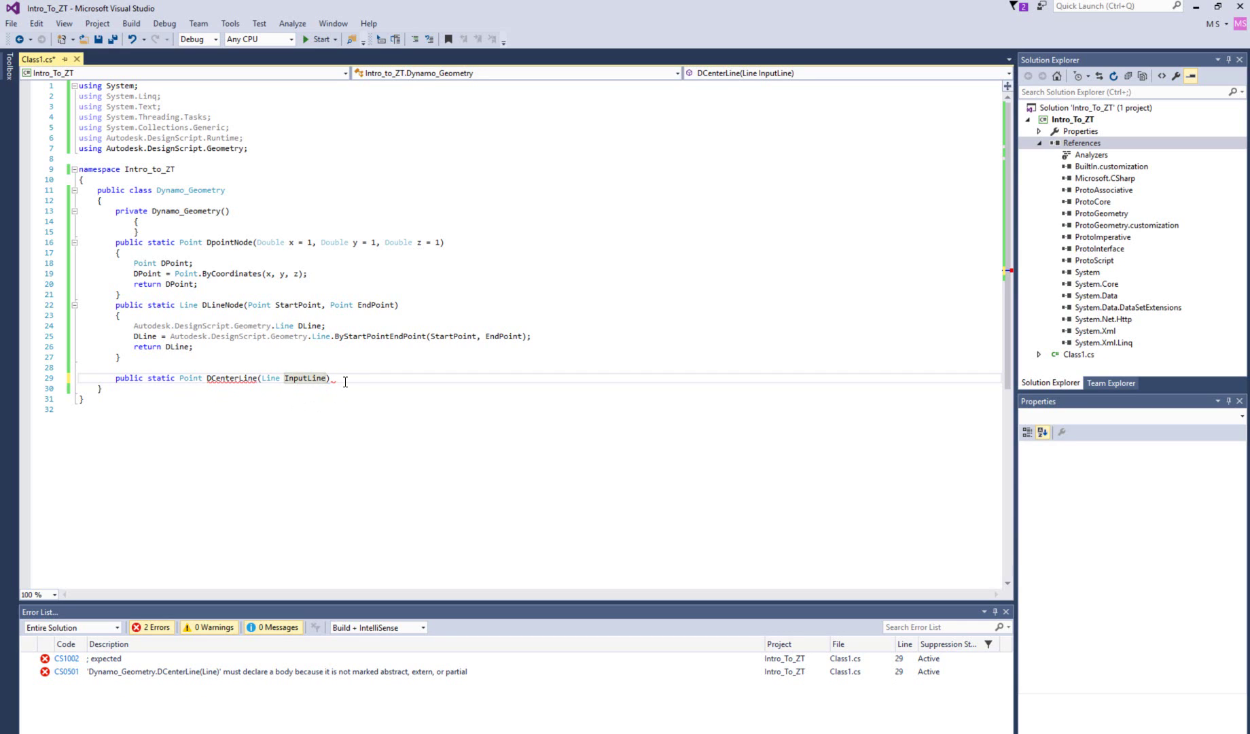
pyautogui.click(344, 379)
# Give DCenterLine an empty braced body and position the cursor on line 32 inside it
pyautogui.press('Return')
pyautogui.press('Return')
pyautogui.press('Return')
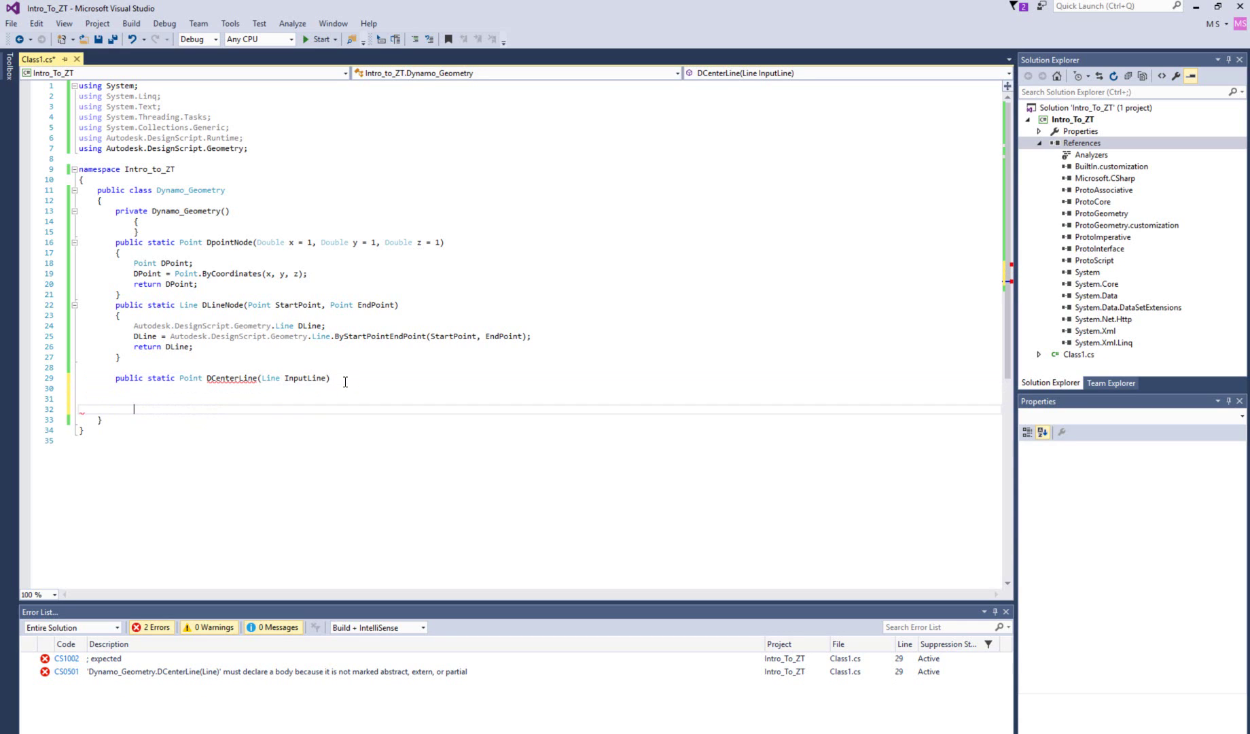
pyautogui.click(188, 387)
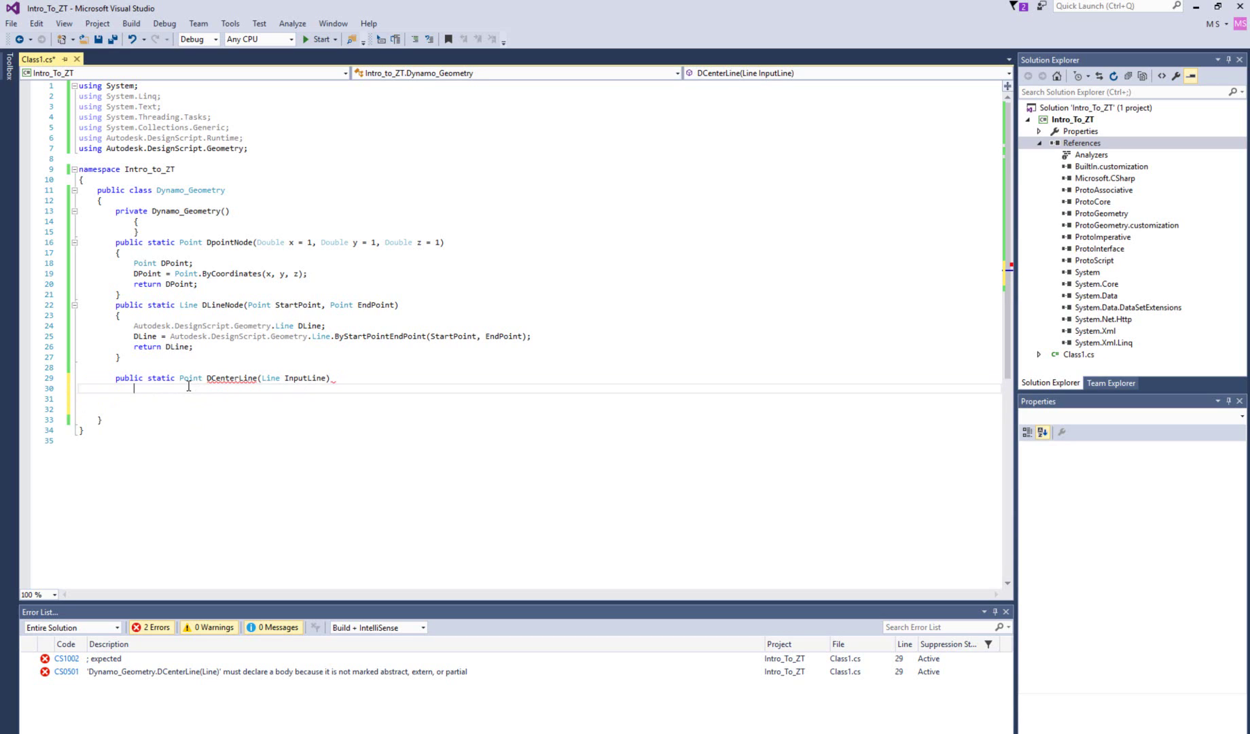
pyautogui.write('{')
pyautogui.press('Return')
pyautogui.press('Return')
pyautogui.press('Return')
pyautogui.click(156, 409)
pyautogui.moveTo(134, 409); pyautogui.dragTo(78, 409)
pyautogui.click(153, 411)
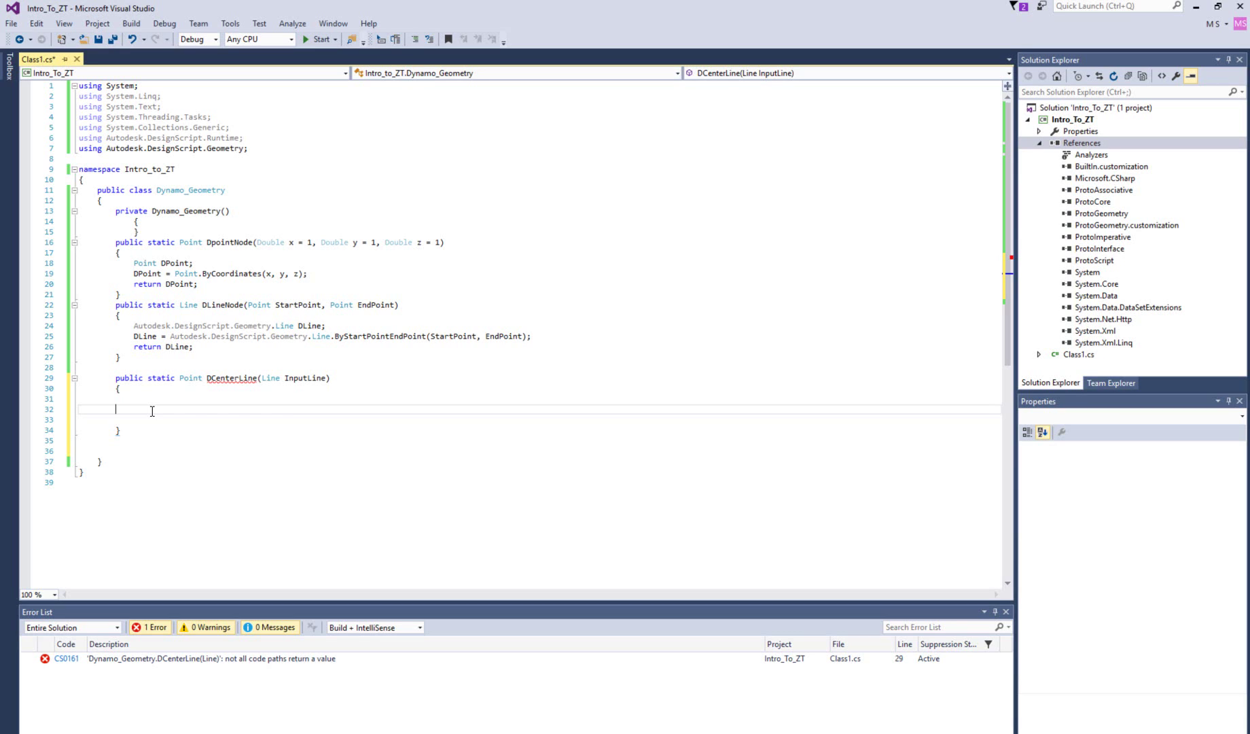
pyautogui.write('Point')
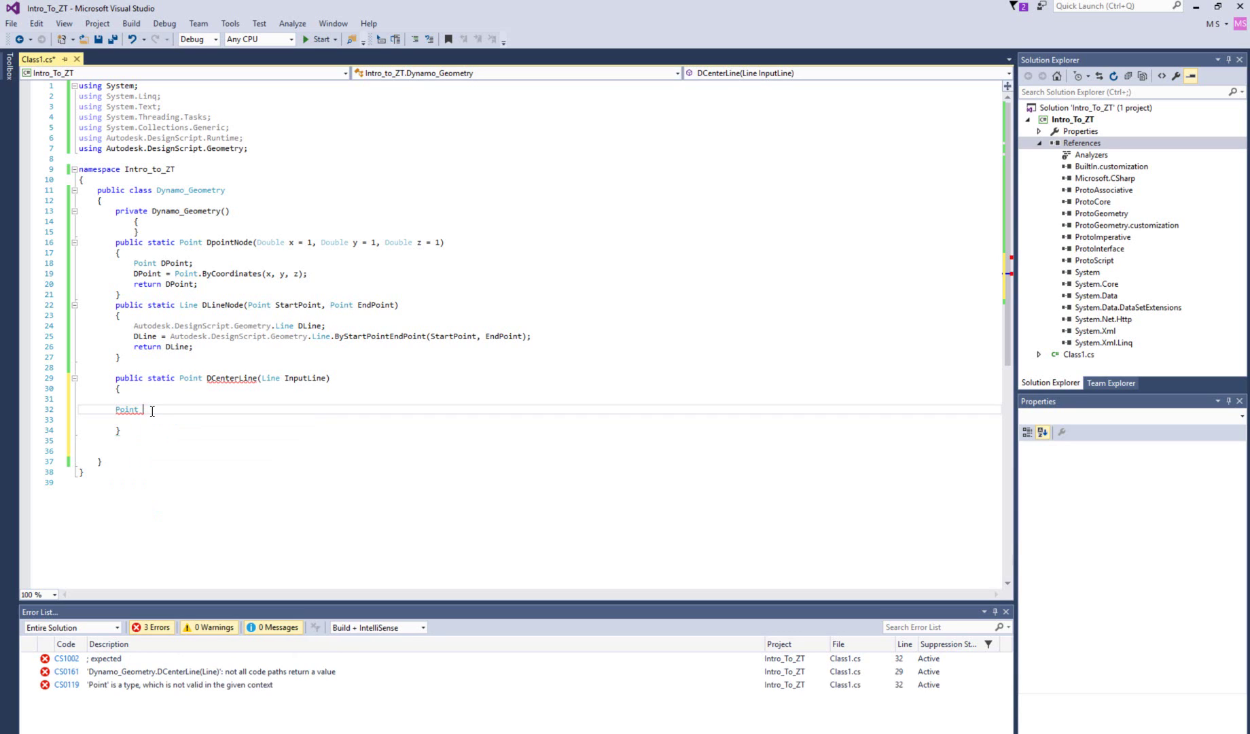
pyautogui.write(' Cent')
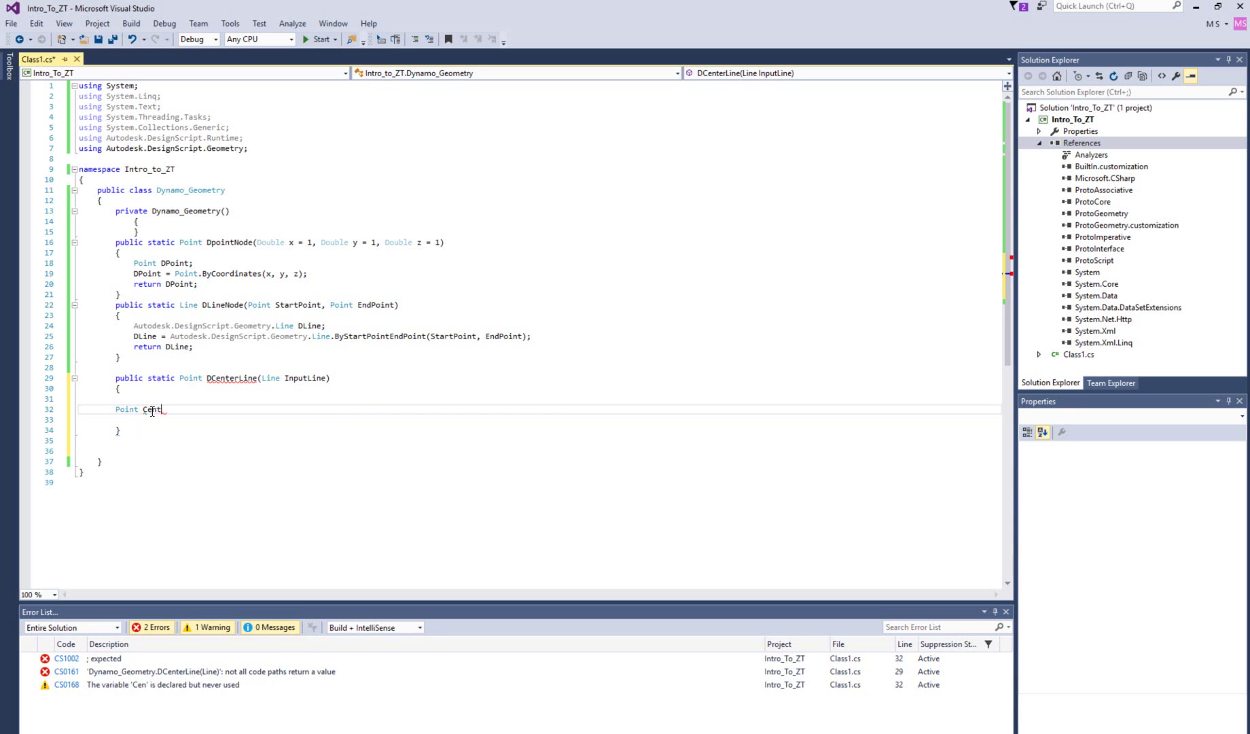
# Declare Point CenterPoint on line 32 and begin line 33 as CenterPoint = InputLine via IntelliSense
pyautogui.write('er')
pyautogui.write('Point')
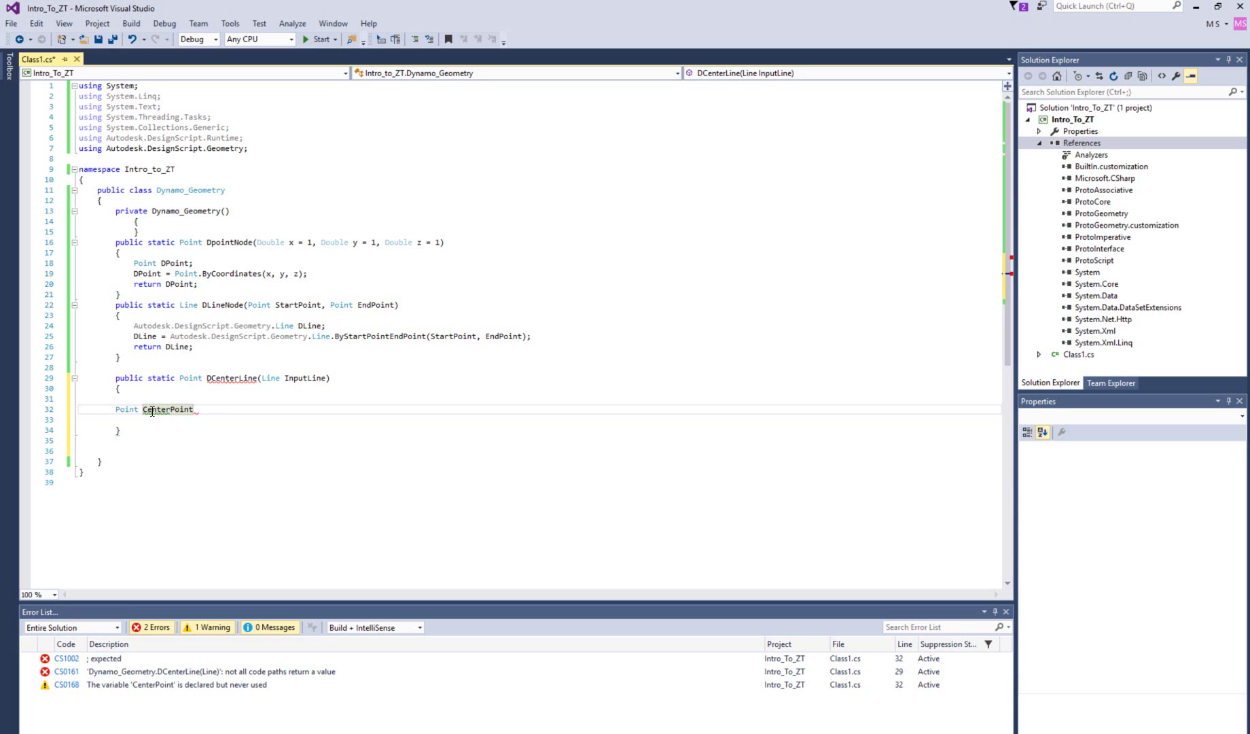
pyautogui.write(';')
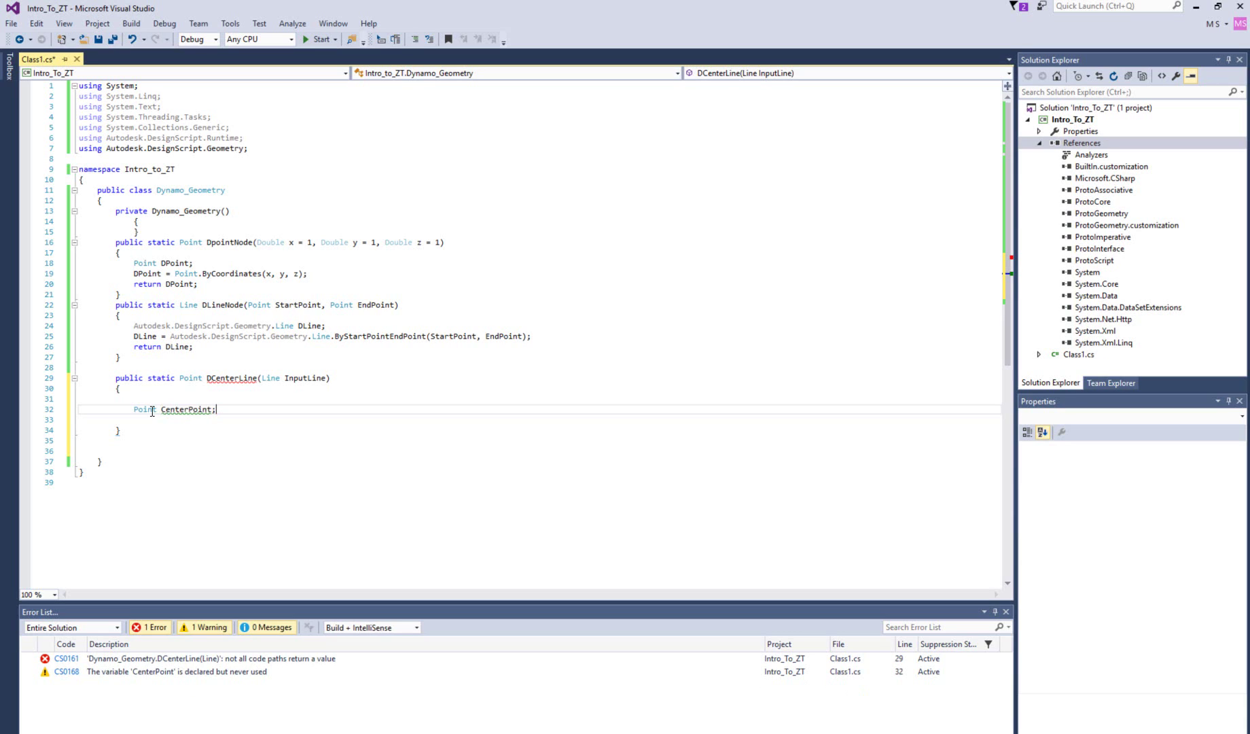
pyautogui.press('Return')
pyautogui.write('Cent')
pyautogui.press('BackSpace')
pyautogui.press('BackSpace')
pyautogui.write('er')
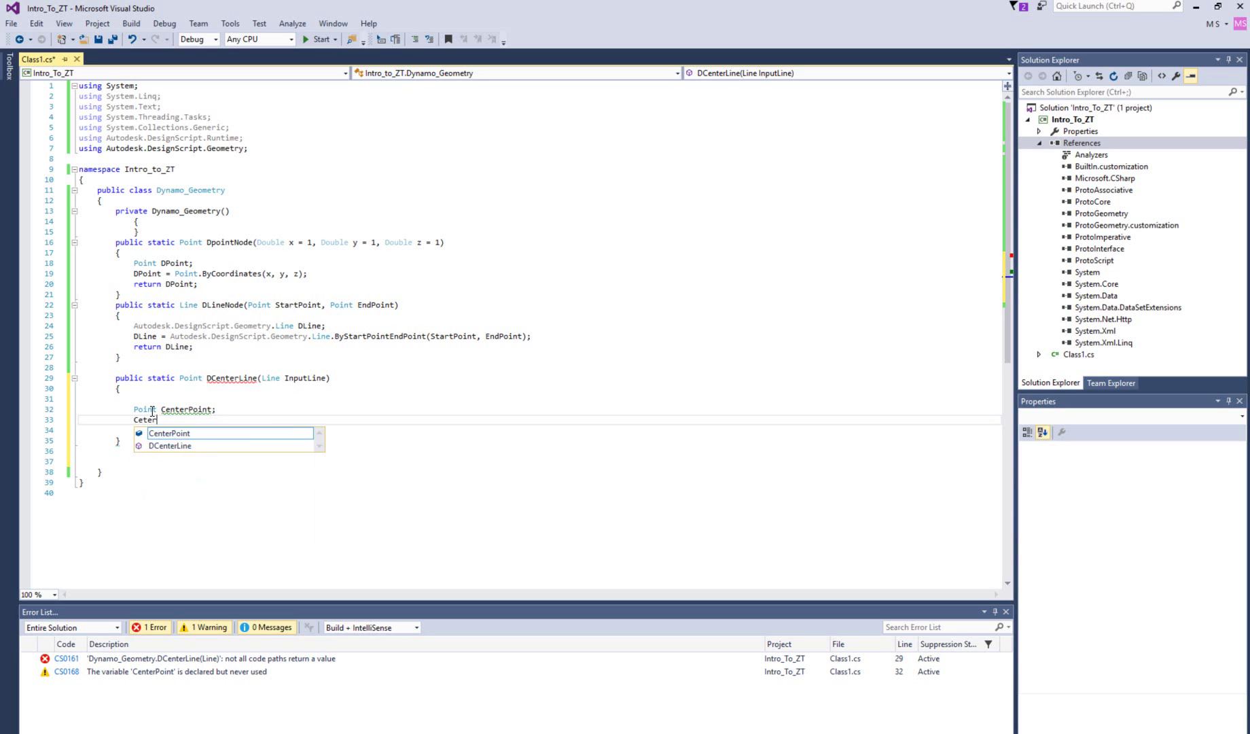
pyautogui.write('nter')
pyautogui.press('Tab')
pyautogui.write('=')
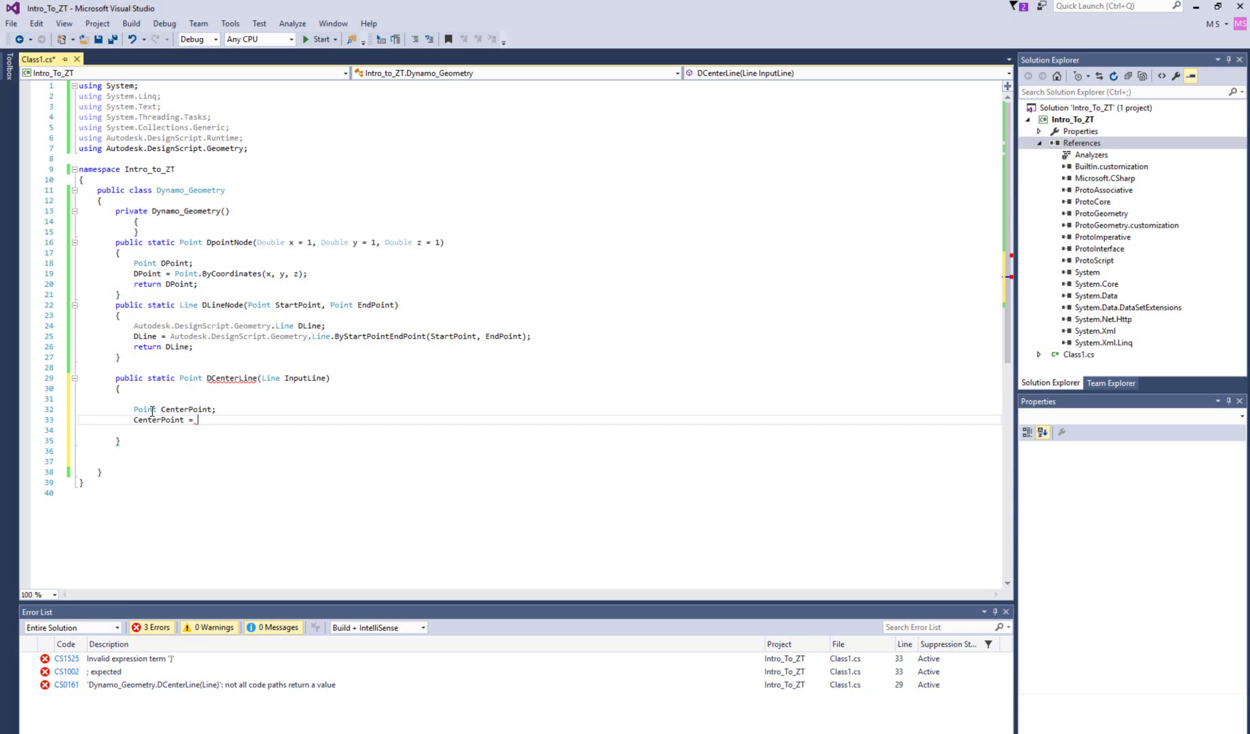
pyautogui.write('Inp')
pyautogui.press('Tab')
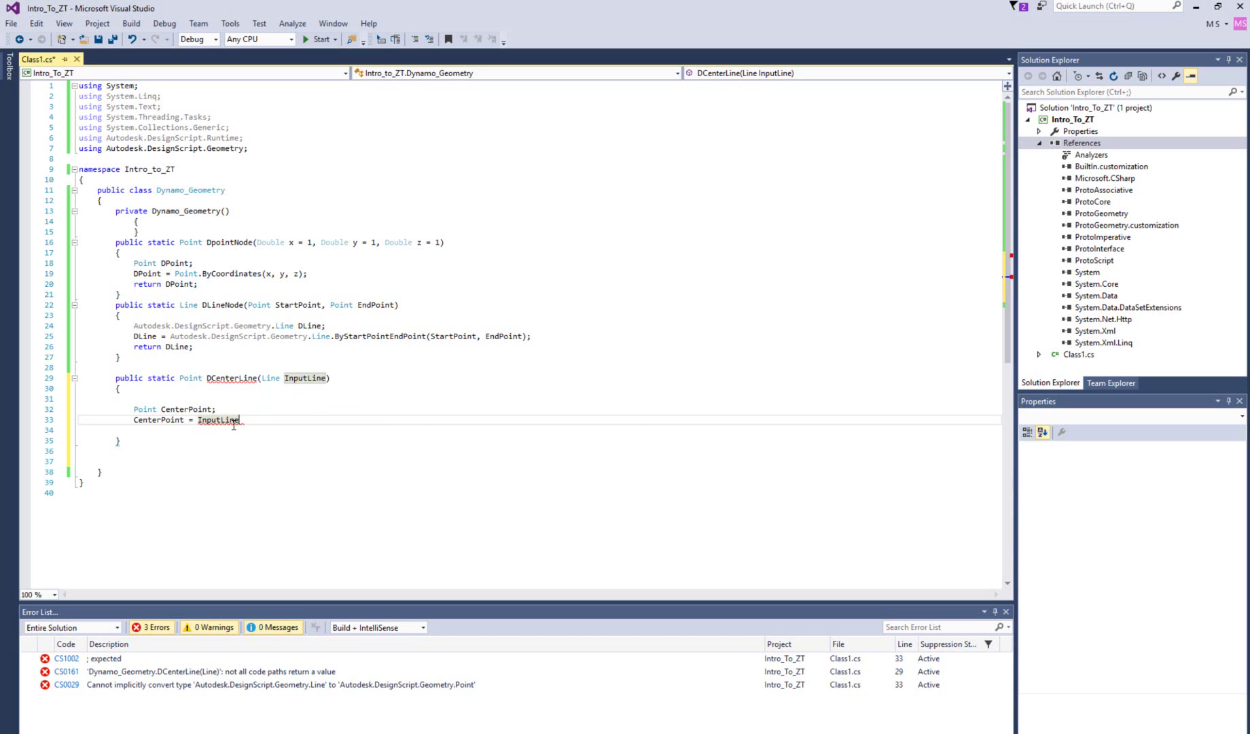
# Highlight InputLine in the signature and on line 33 to confirm the parameter, then resume at line end
pyautogui.doubleClick(301, 378)
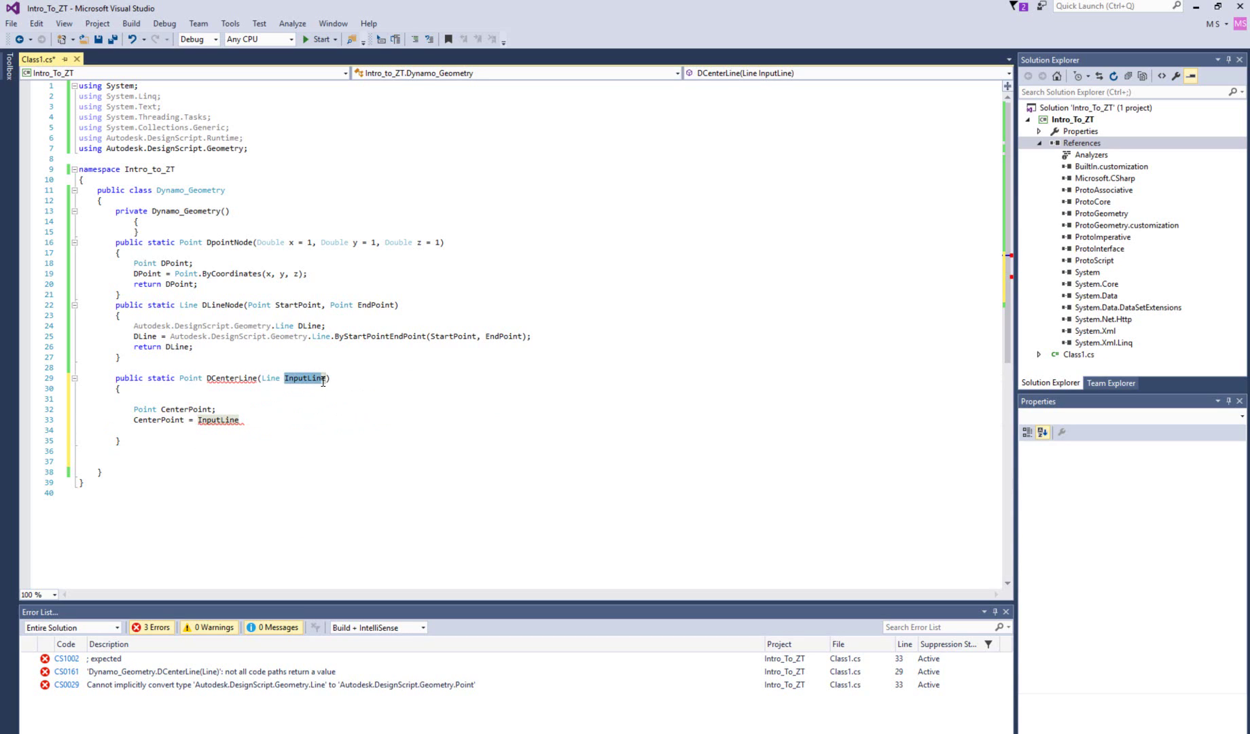
pyautogui.doubleClick(213, 422)
pyautogui.click(246, 429)
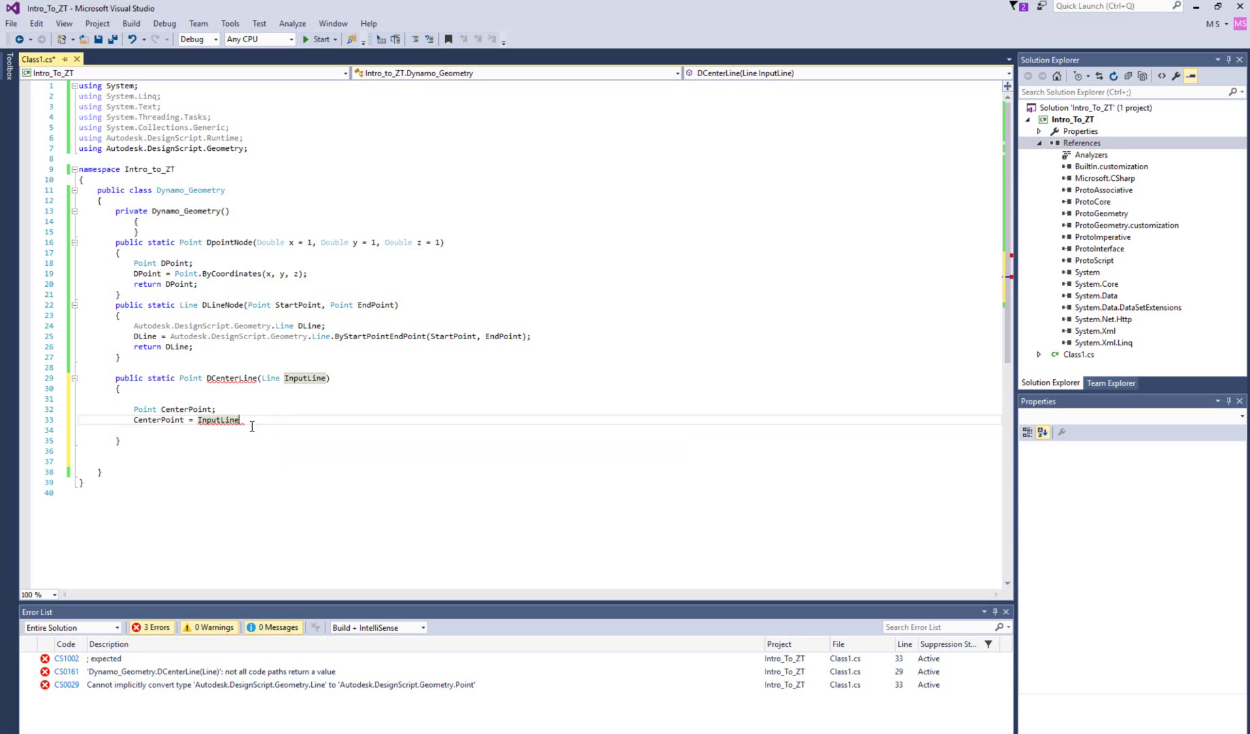
pyautogui.write('.')
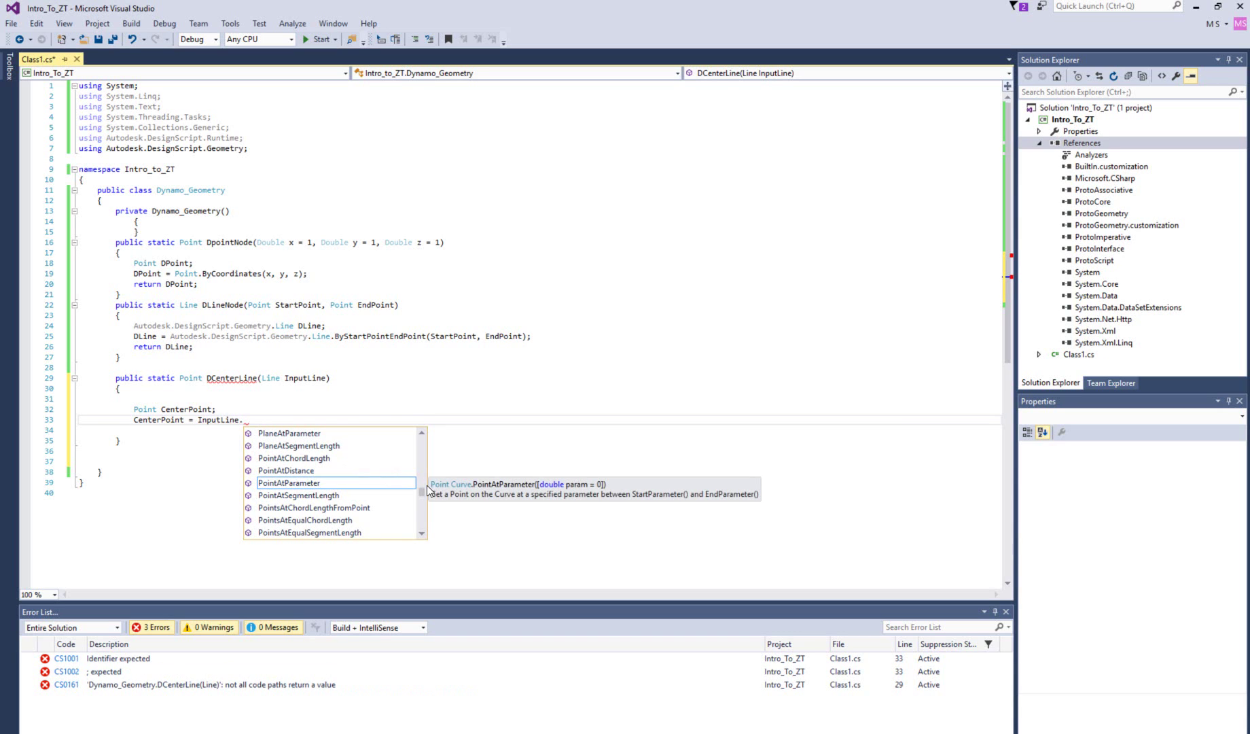
pyautogui.moveTo(423, 492); pyautogui.dragTo(423, 437)
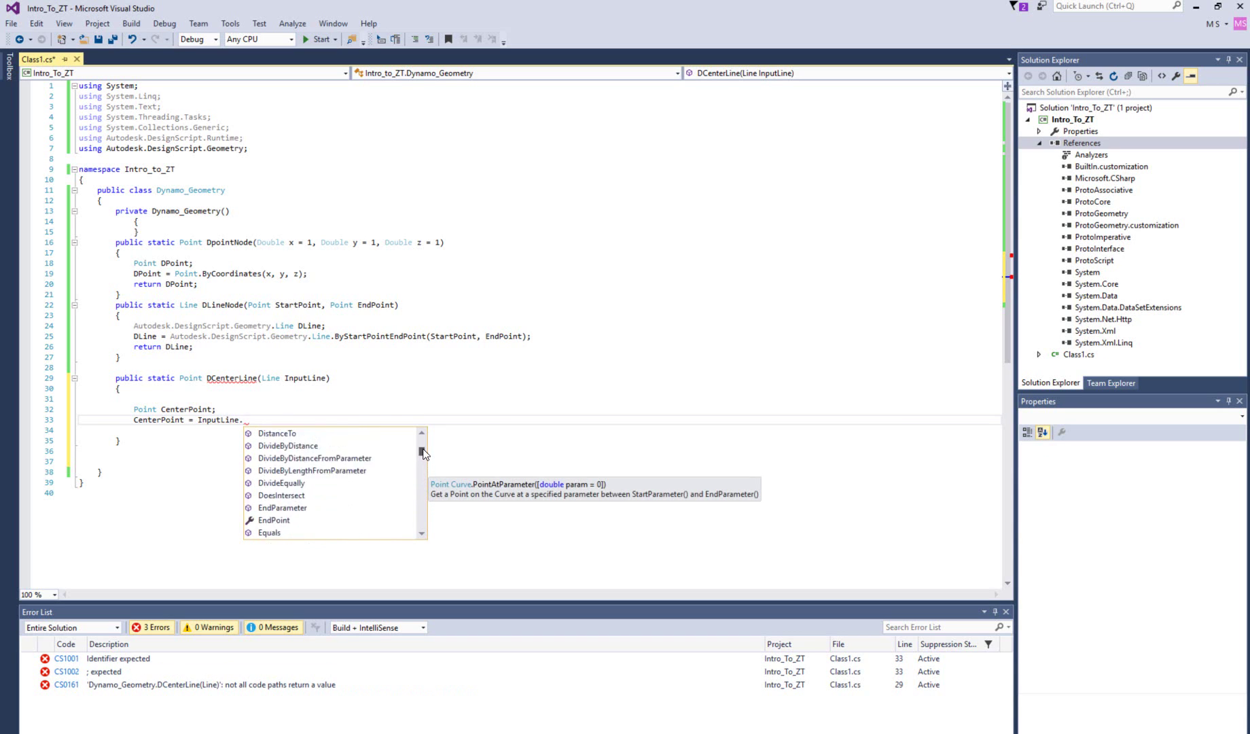
pyautogui.scroll(-3, 308, 498)
pyautogui.scroll(-3, 308, 507)
pyautogui.scroll(-3, 309, 510)
pyautogui.scroll(-5, 309, 511)
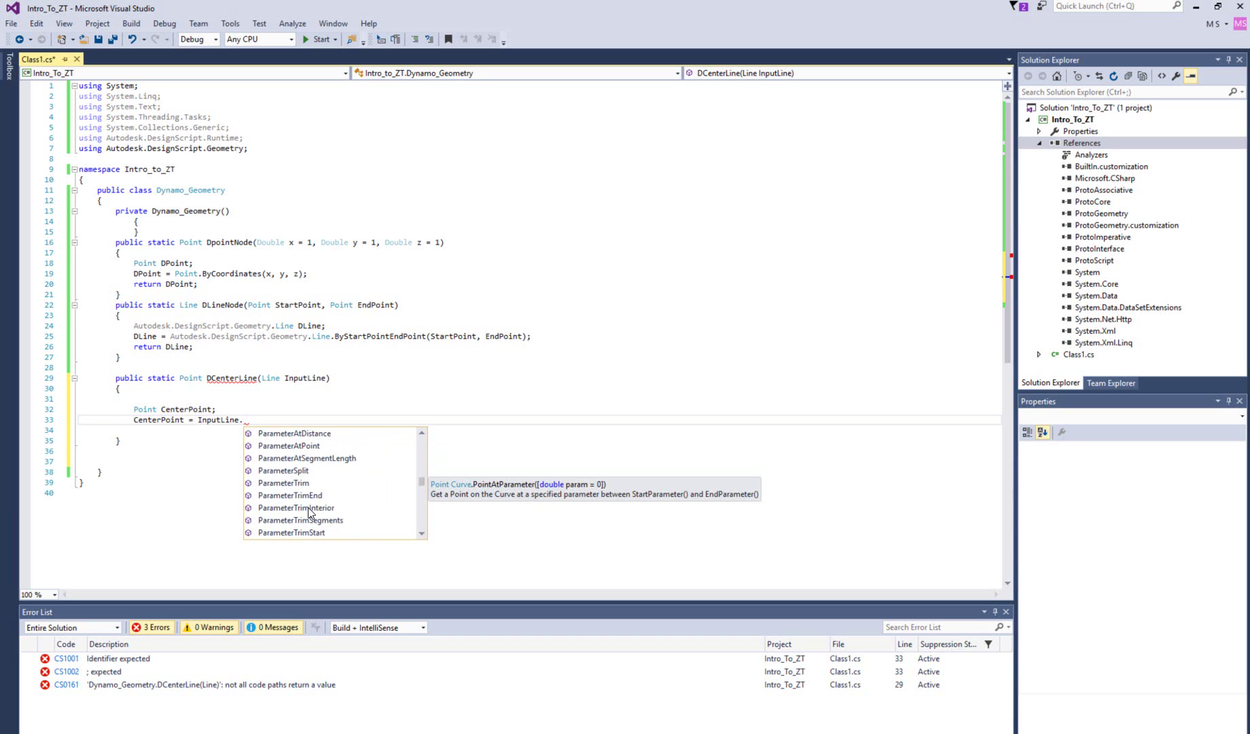
pyautogui.scroll(3, 308, 510)
pyautogui.scroll(-3, 309, 507)
pyautogui.scroll(2, 310, 488)
pyautogui.scroll(2, 310, 474)
pyautogui.scroll(-2, 311, 475)
pyautogui.scroll(-3, 312, 468)
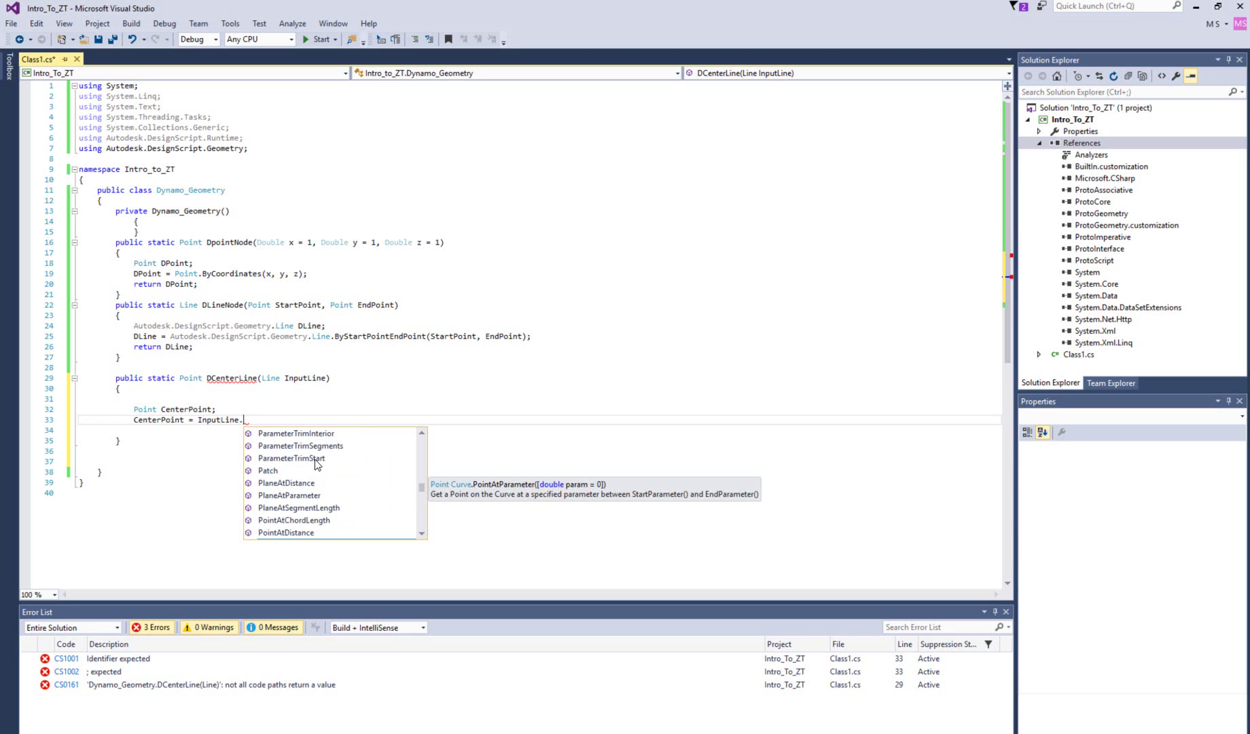
pyautogui.scroll(3, 315, 461)
# Browse the Curve methods and complete line 33 as CenterPoint = InputLine.PointAtParameter(0.5);
pyautogui.click(313, 496)
pyautogui.scroll(-3, 310, 499)
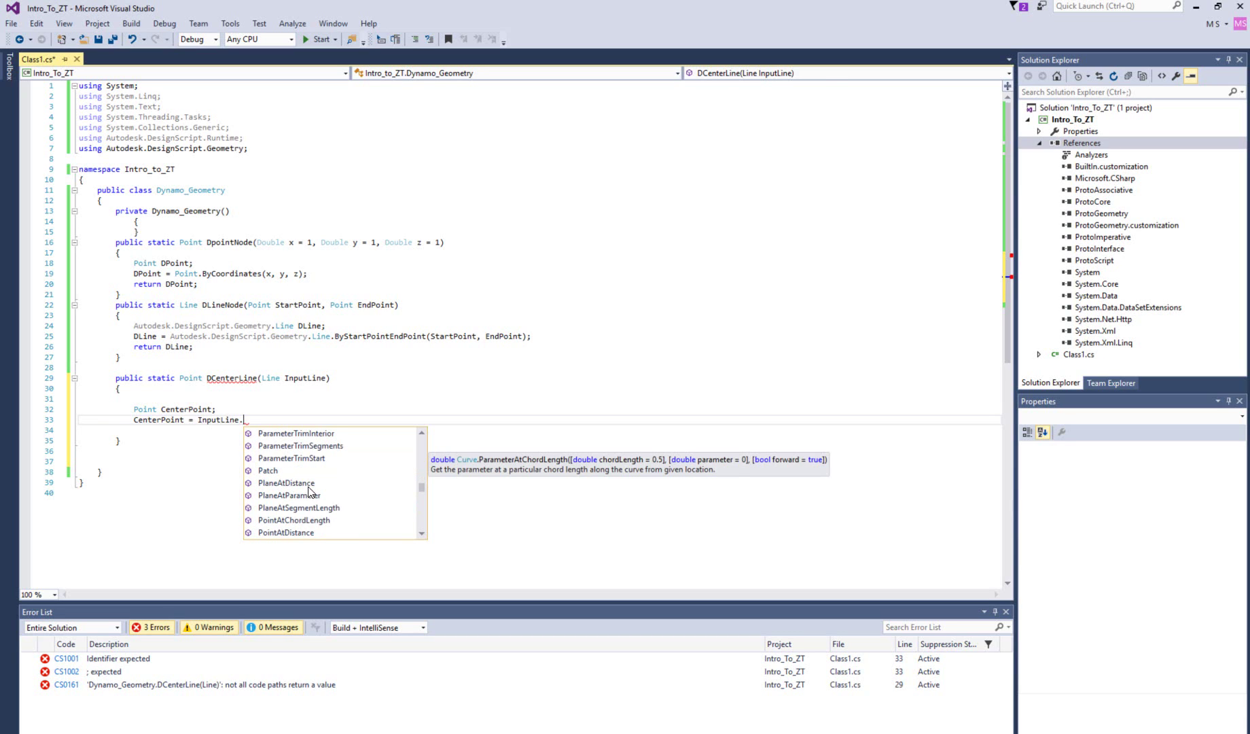
pyautogui.click(310, 484)
pyautogui.scroll(3, 308, 488)
pyautogui.scroll(2, 306, 488)
pyautogui.scroll(-3, 307, 487)
pyautogui.scroll(-3, 307, 488)
pyautogui.click(293, 470)
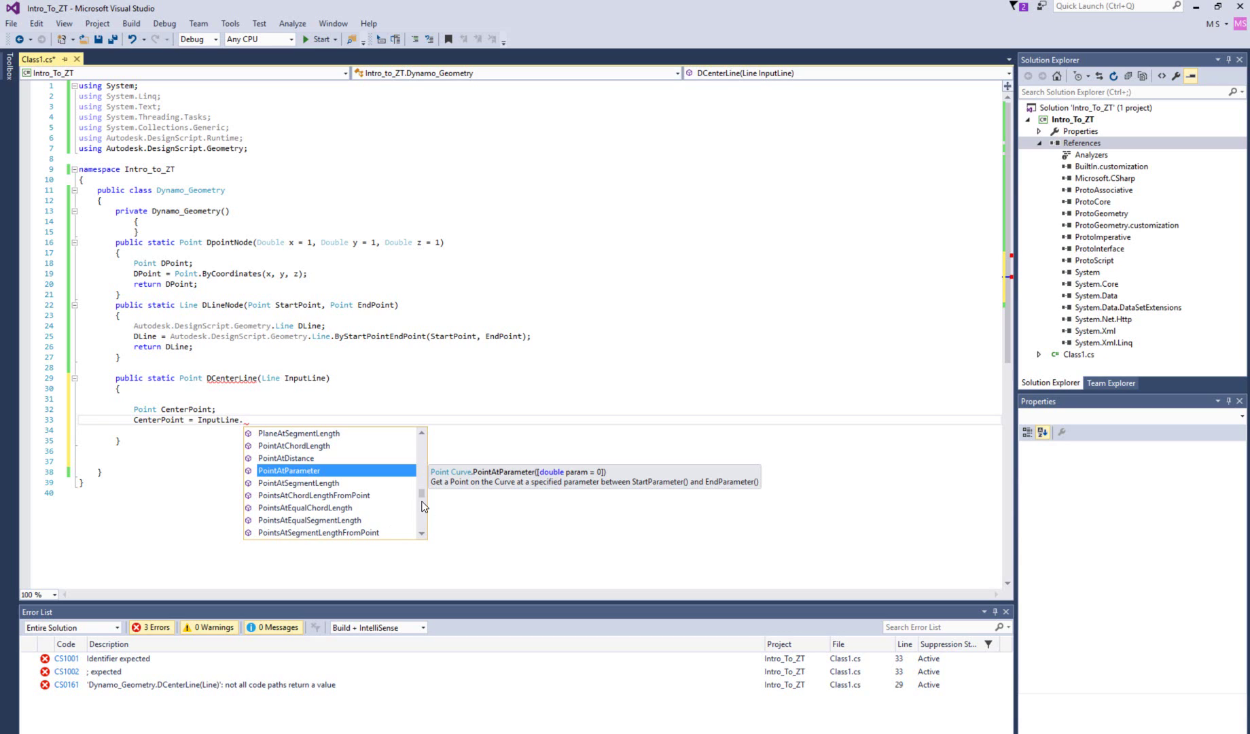
pyautogui.moveTo(422, 496)
pyautogui.mouseDown()
pyautogui.moveTo(422, 515)
pyautogui.moveTo(426, 455)
pyautogui.mouseUp()
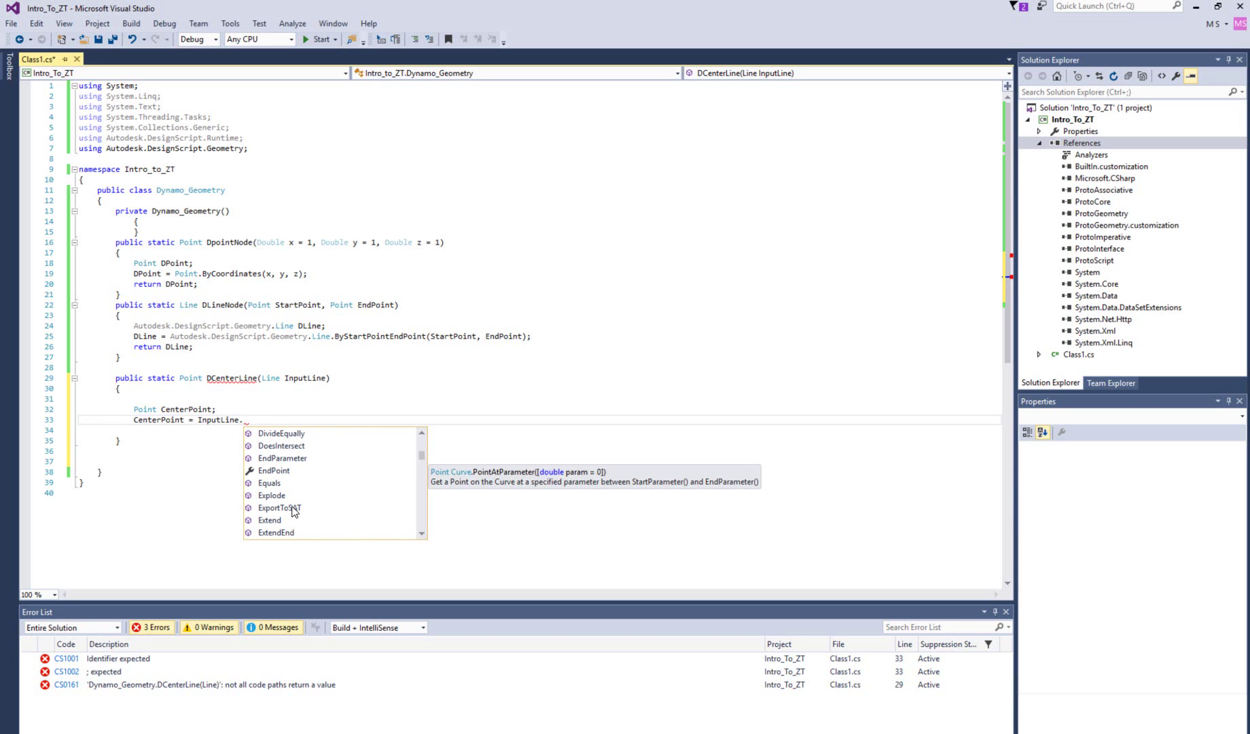
pyautogui.write('p')
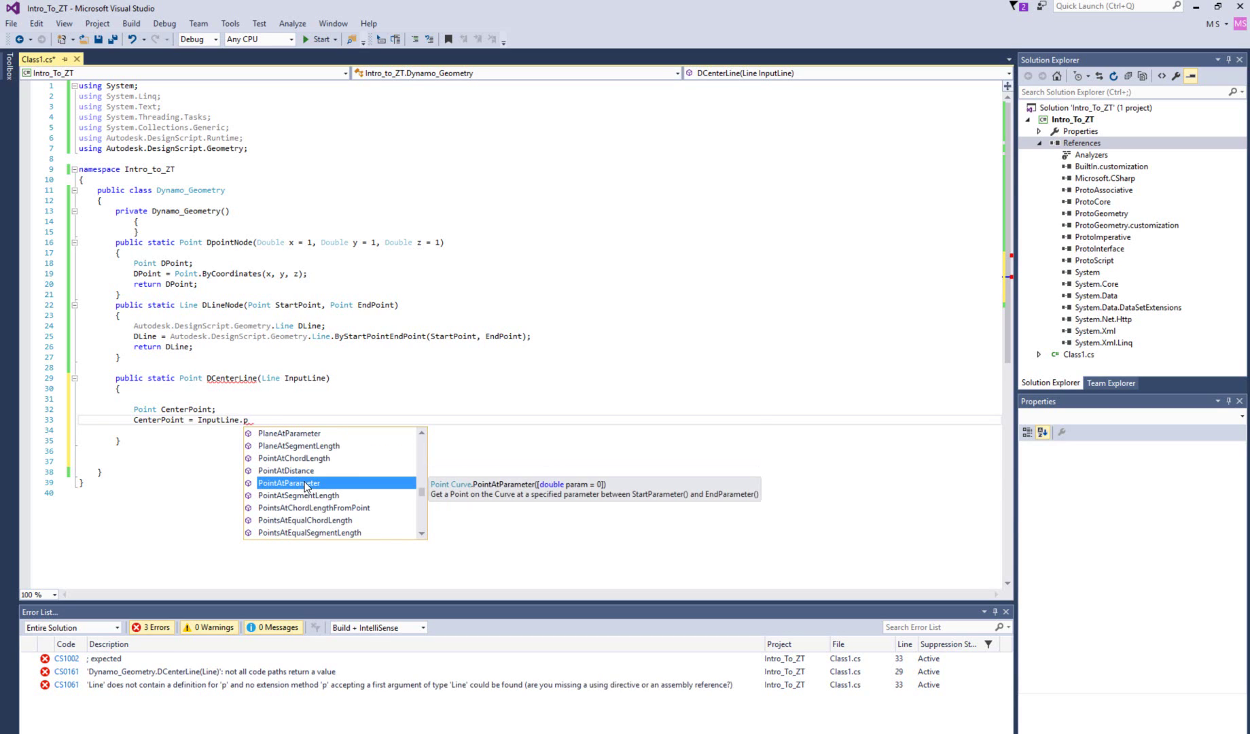
pyautogui.doubleClick(304, 486)
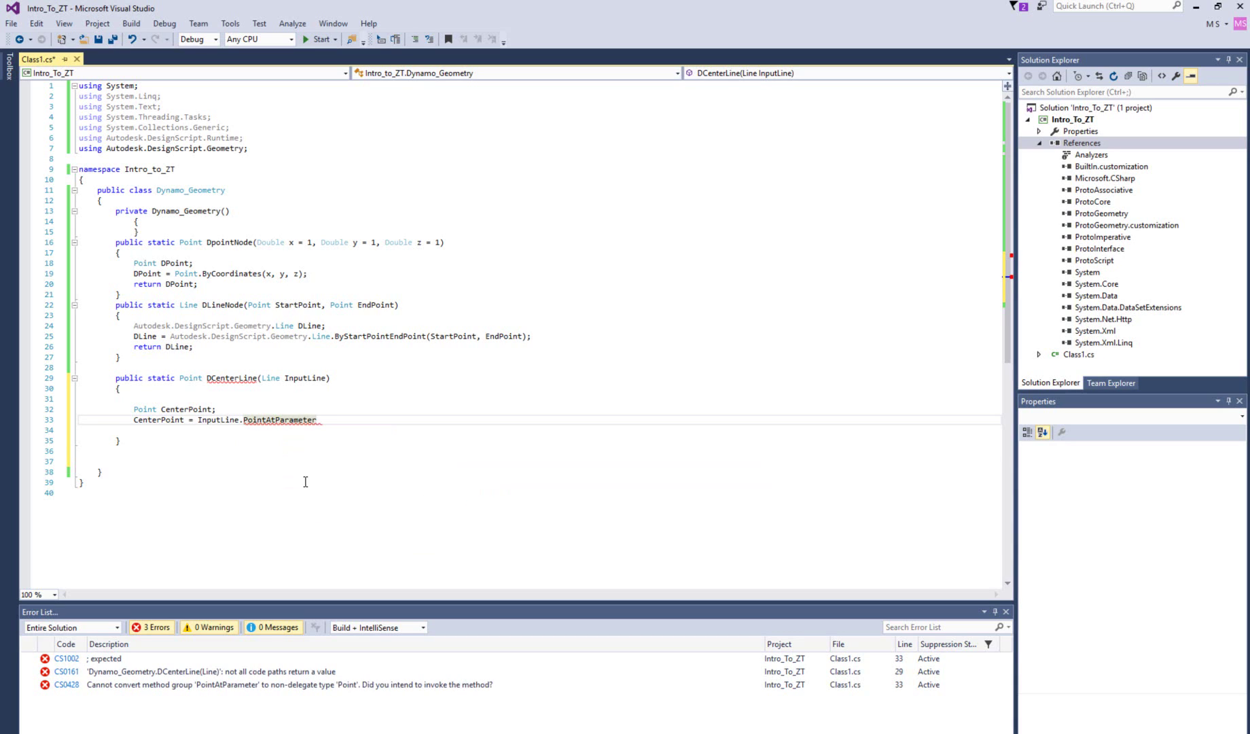
pyautogui.moveTo(280, 420)
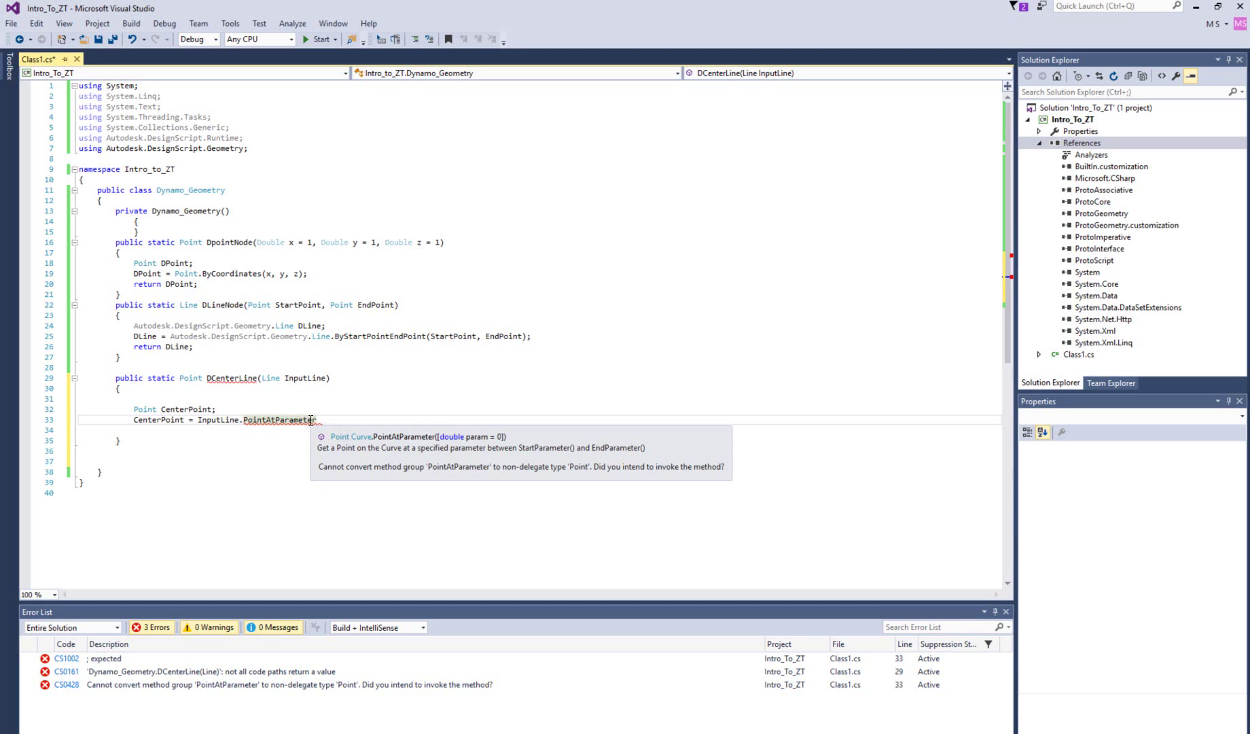
pyautogui.write('()')
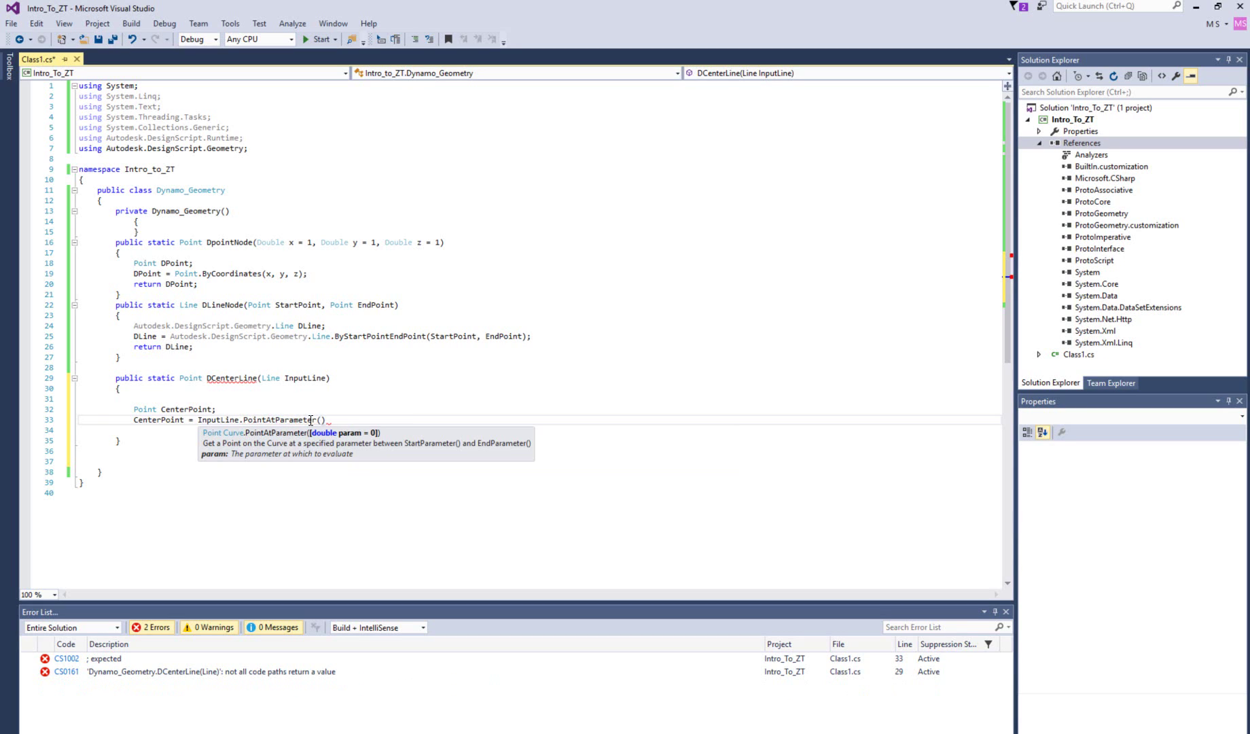
pyautogui.write('0.5')
pyautogui.click(349, 420)
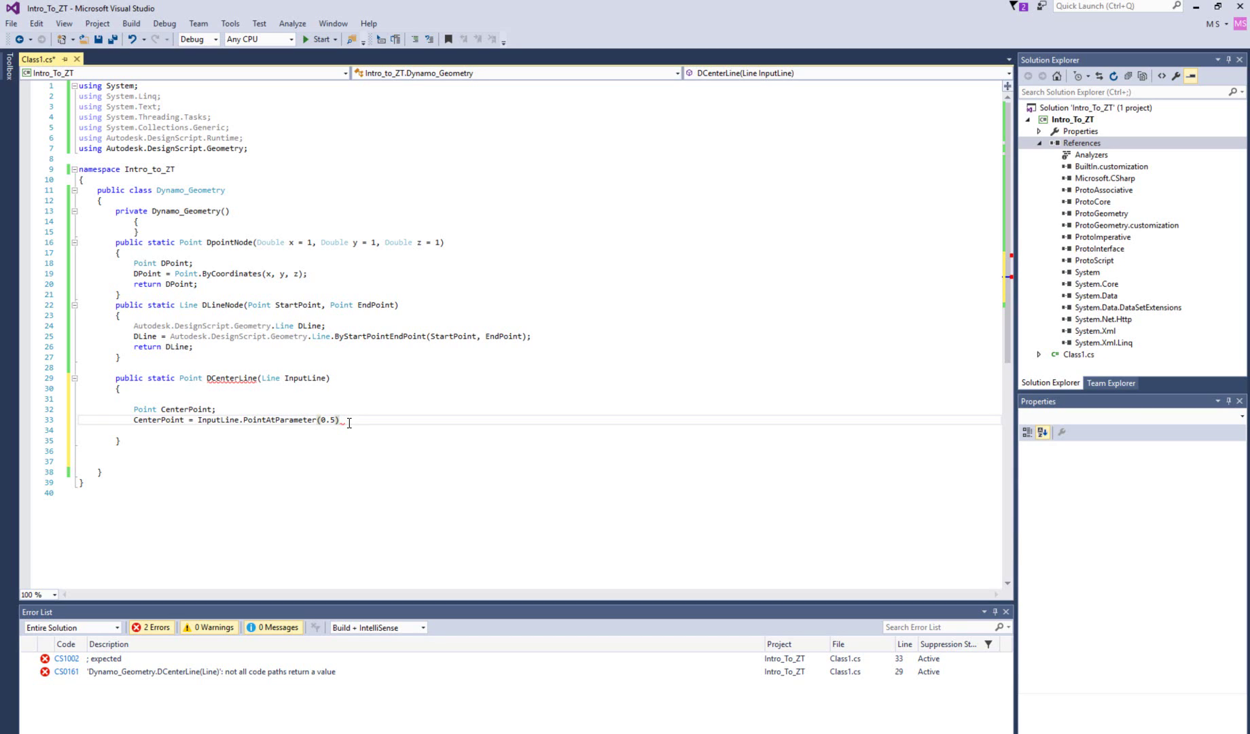
pyautogui.write(';')
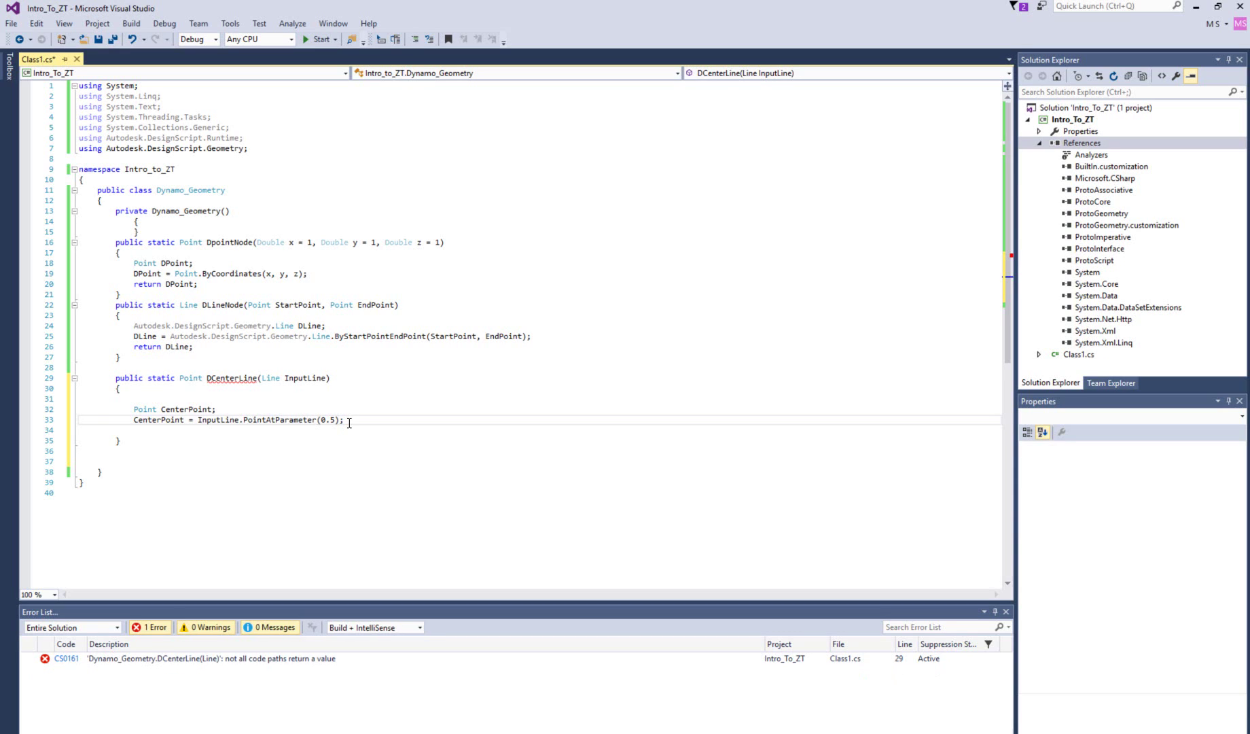
# Start line 34 below the assignment for the return statement
pyautogui.press('Return')
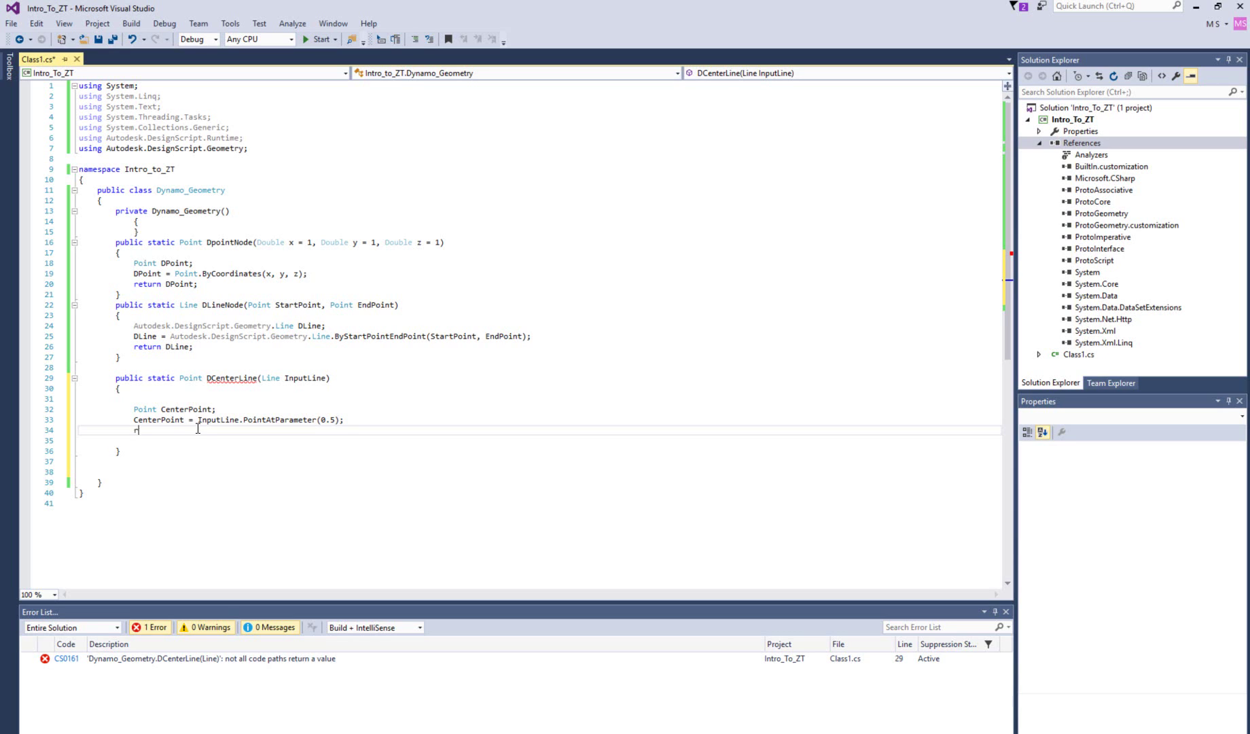
pyautogui.write('return')
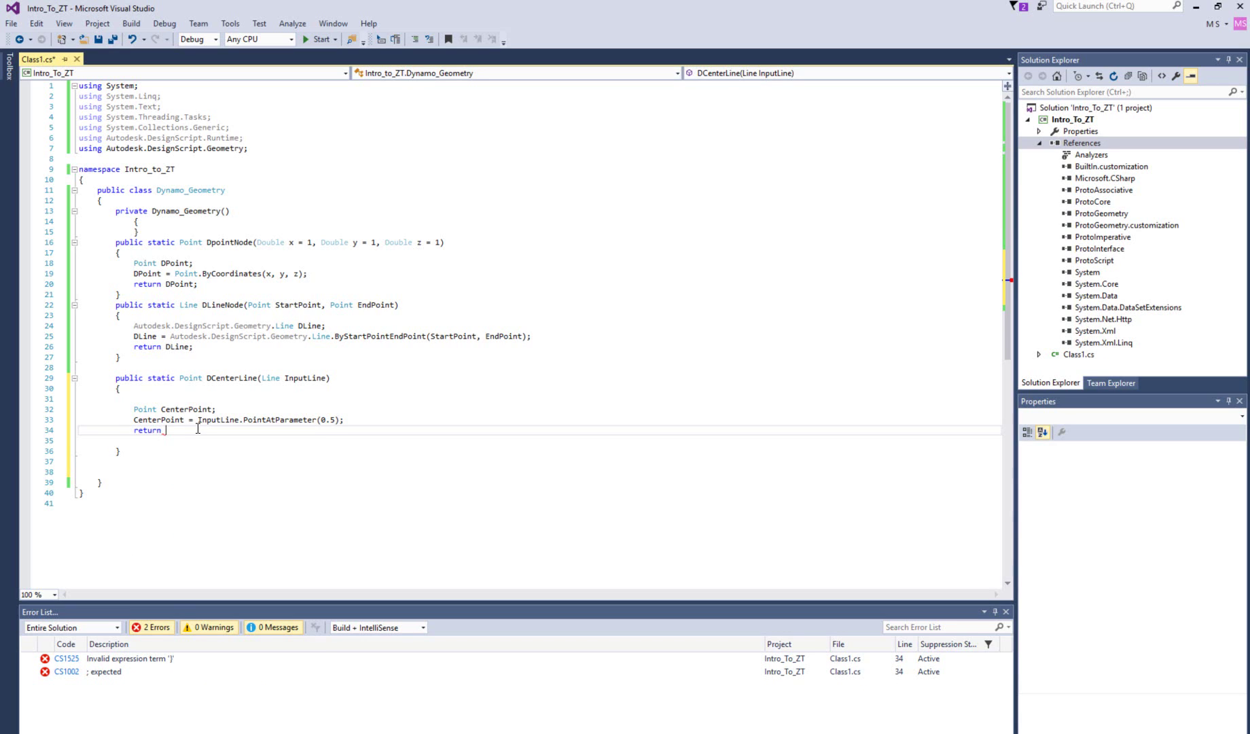
pyautogui.write('Cen')
pyautogui.moveTo(202, 444)
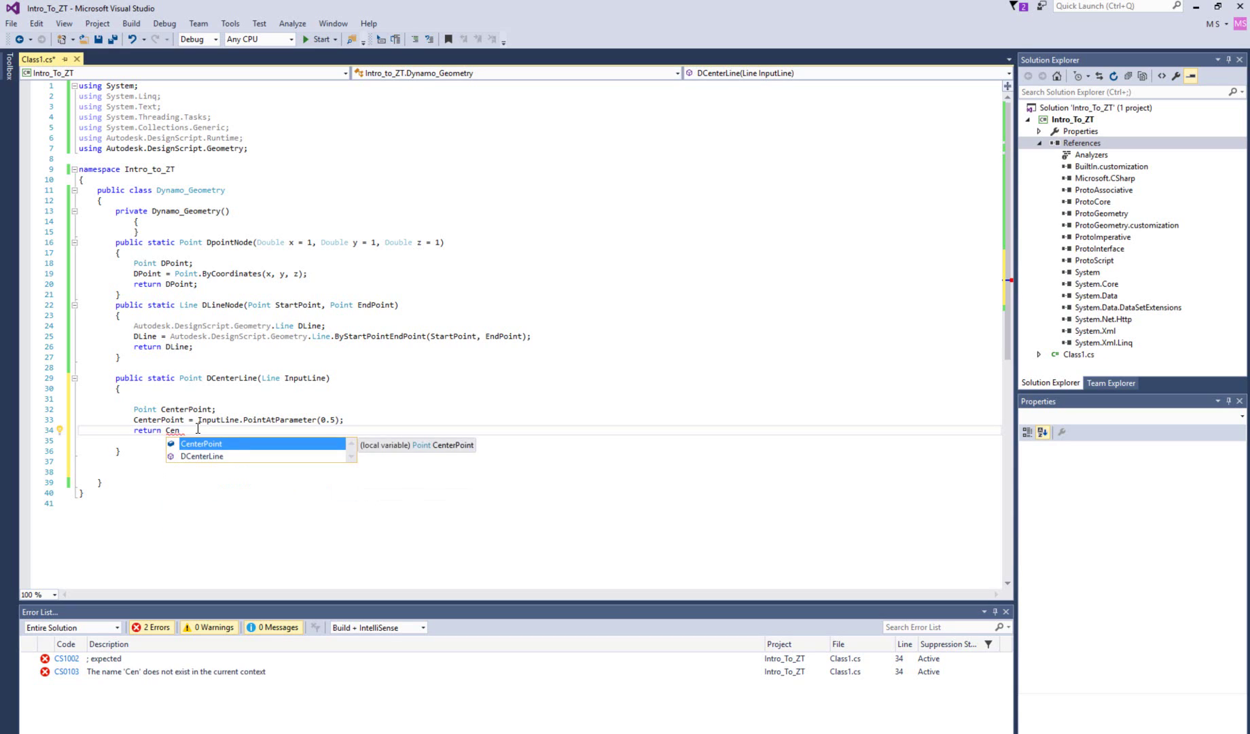
# Write return CenterPoint;, briefly trying InputLine to show the CS0029 error, ending with zero errors
pyautogui.press('Tab')
pyautogui.write(';')
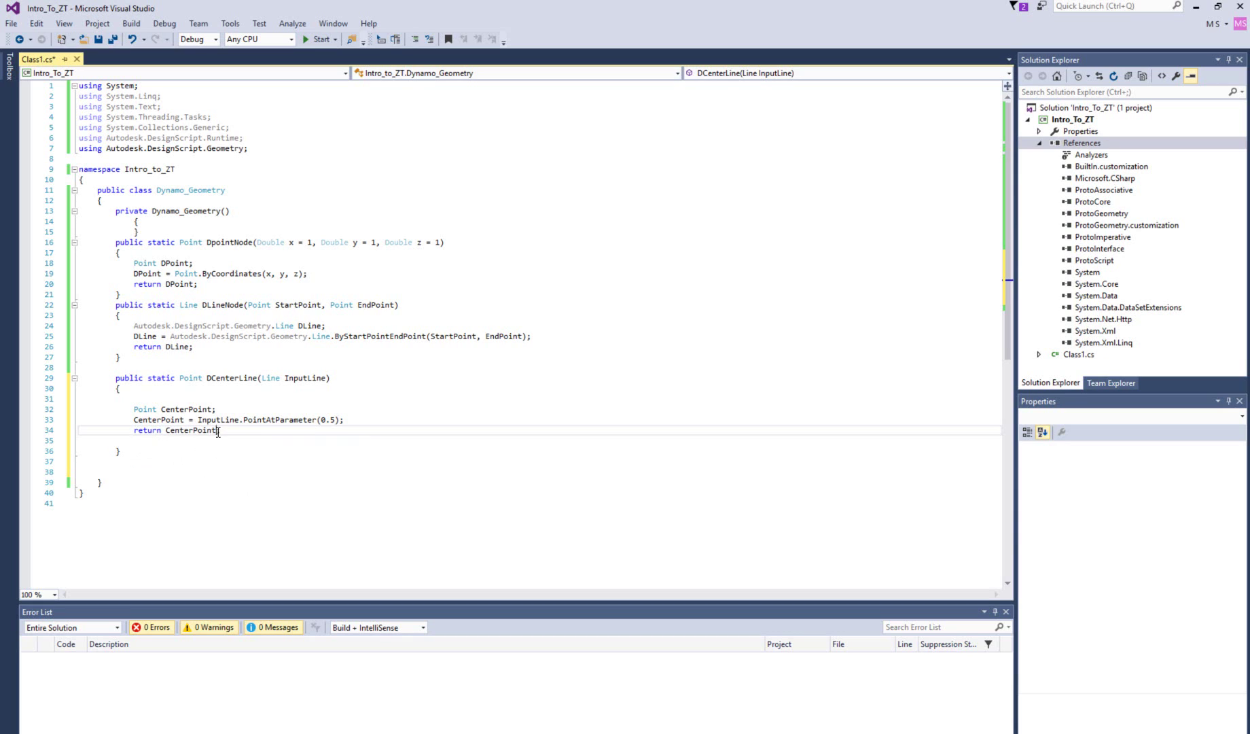
pyautogui.moveTo(219, 430); pyautogui.dragTo(168, 430)
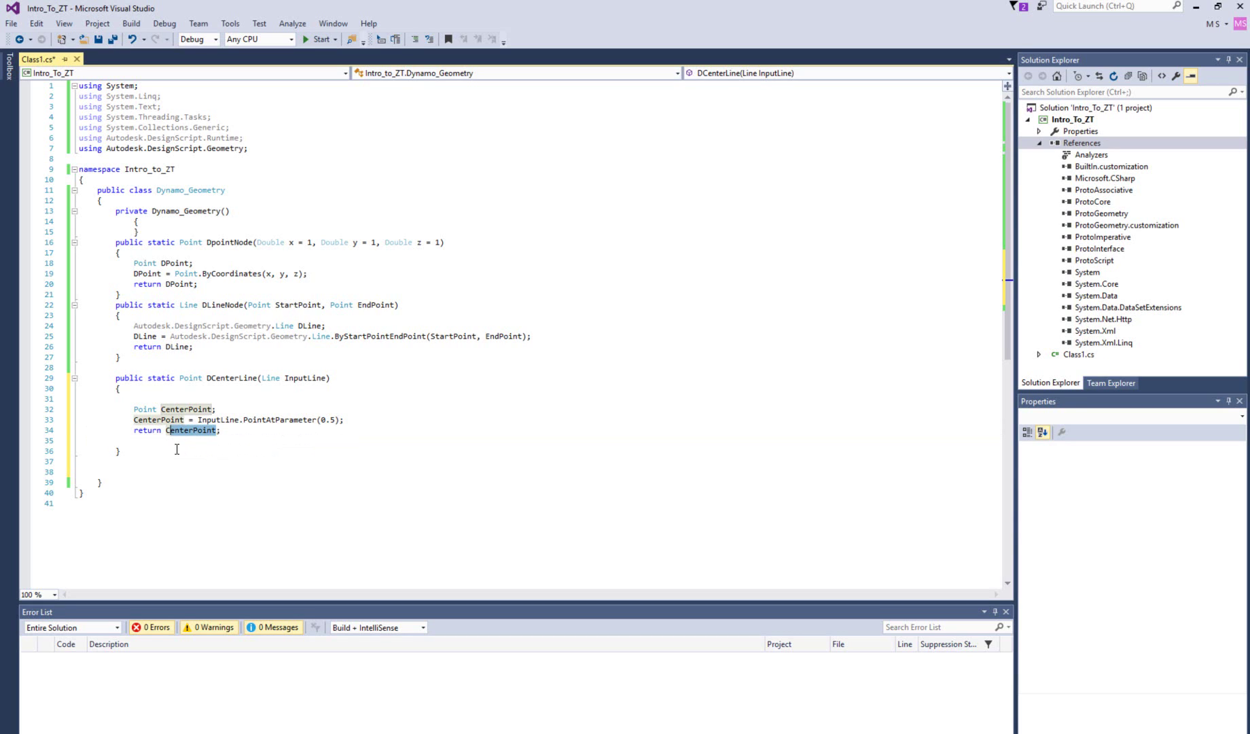
pyautogui.press('Delete')
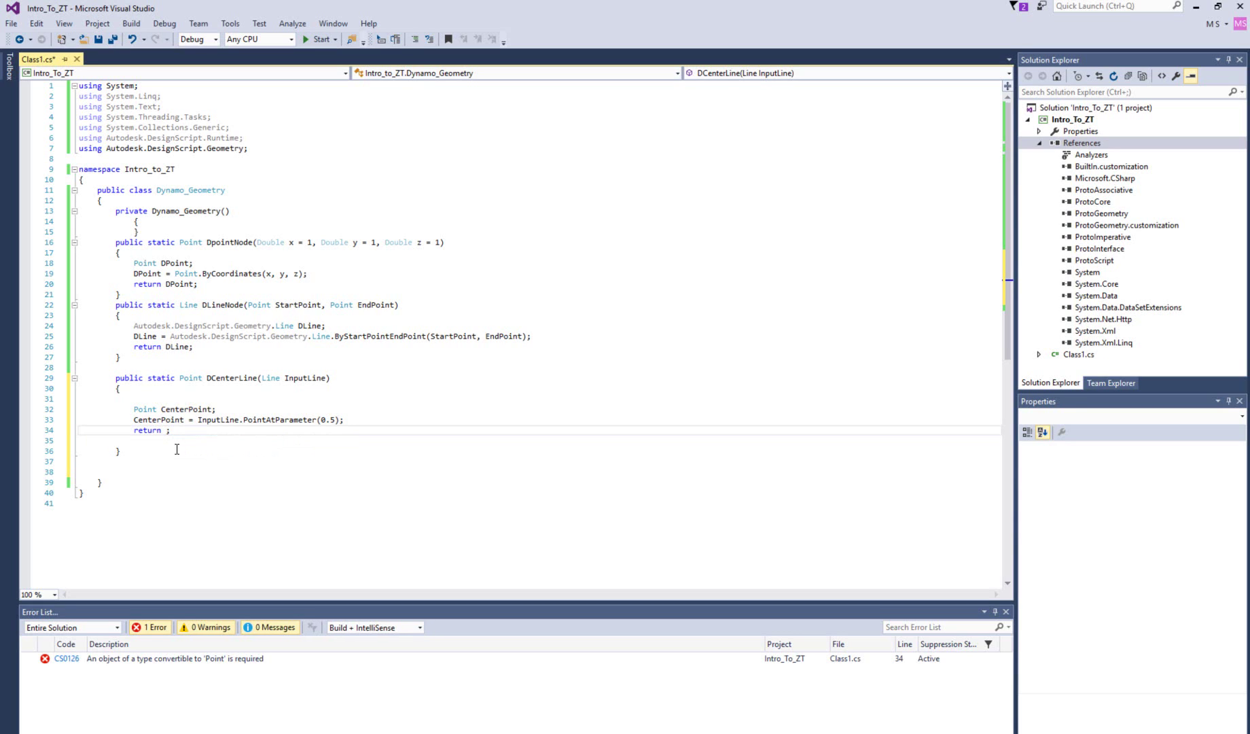
pyautogui.write('Input')
pyautogui.press('Tab')
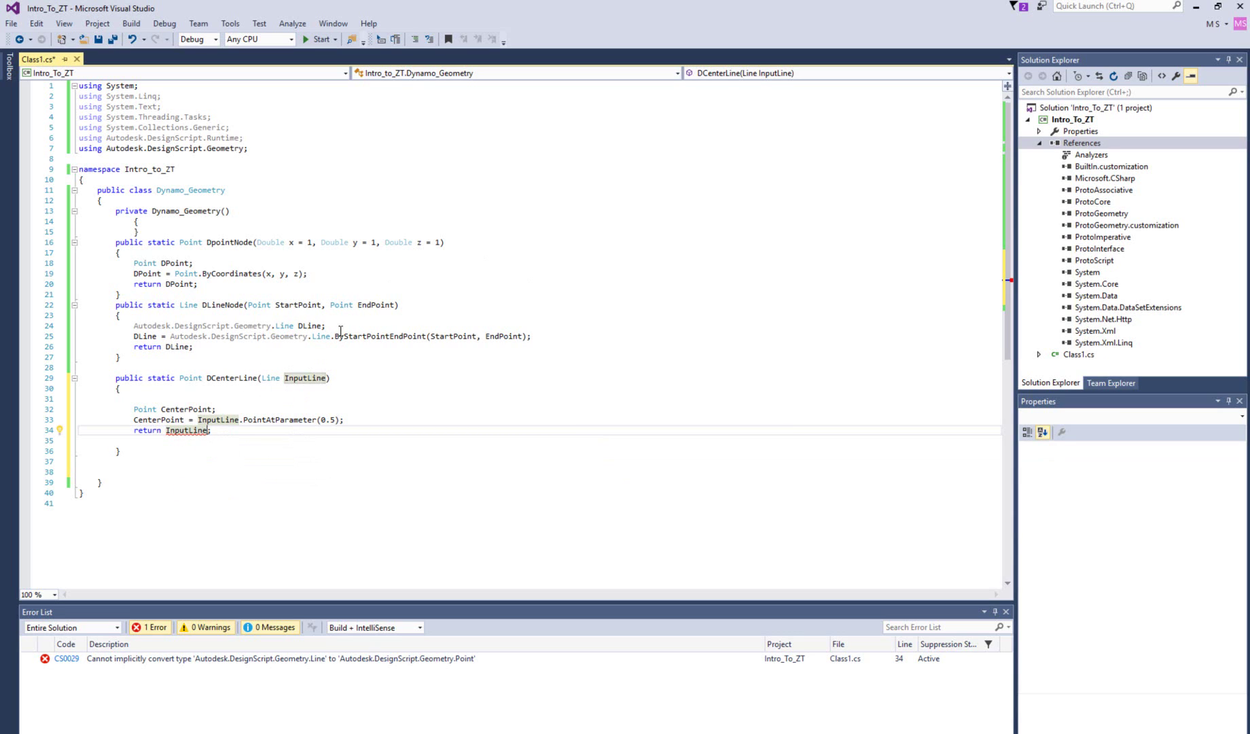
pyautogui.moveTo(210, 430); pyautogui.dragTo(166, 430)
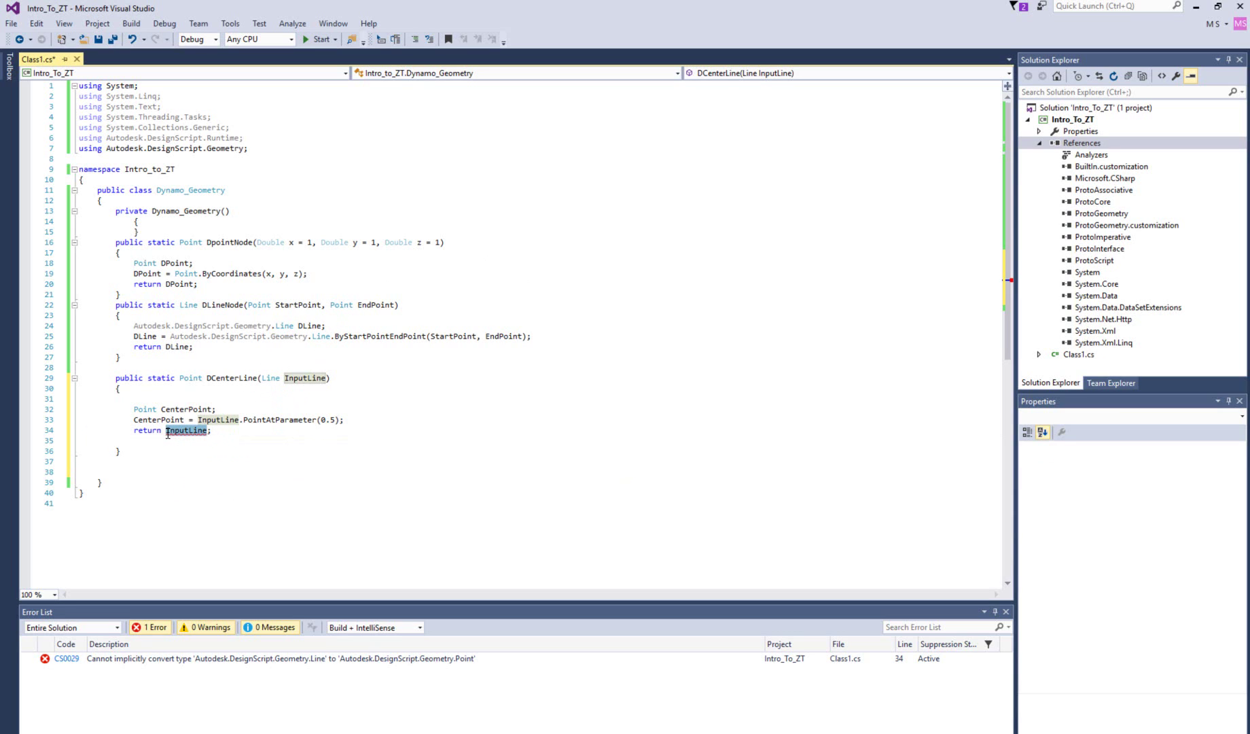
pyautogui.write('Ce')
pyautogui.press('Tab')
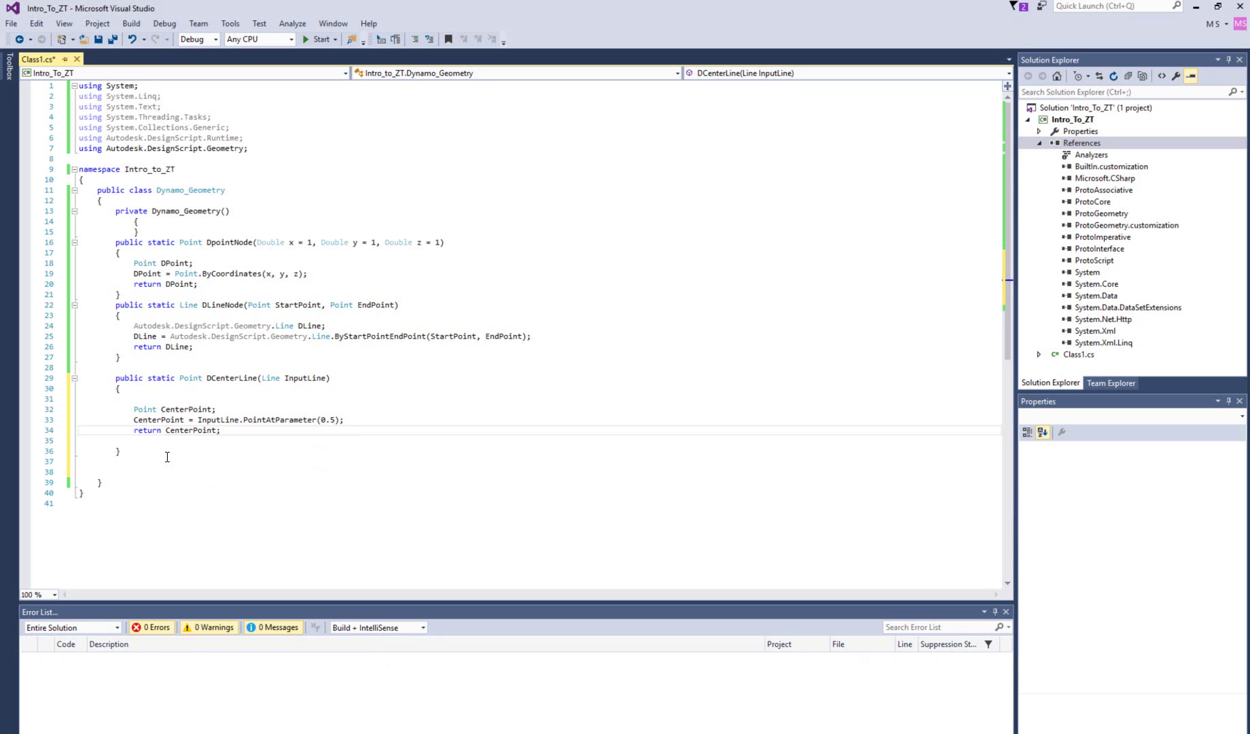
# Build the solution into the Intro_To_ZT library
pyautogui.click(250, 445)
pyautogui.click(91, 444)
pyautogui.click(132, 23)
pyautogui.click(174, 39)
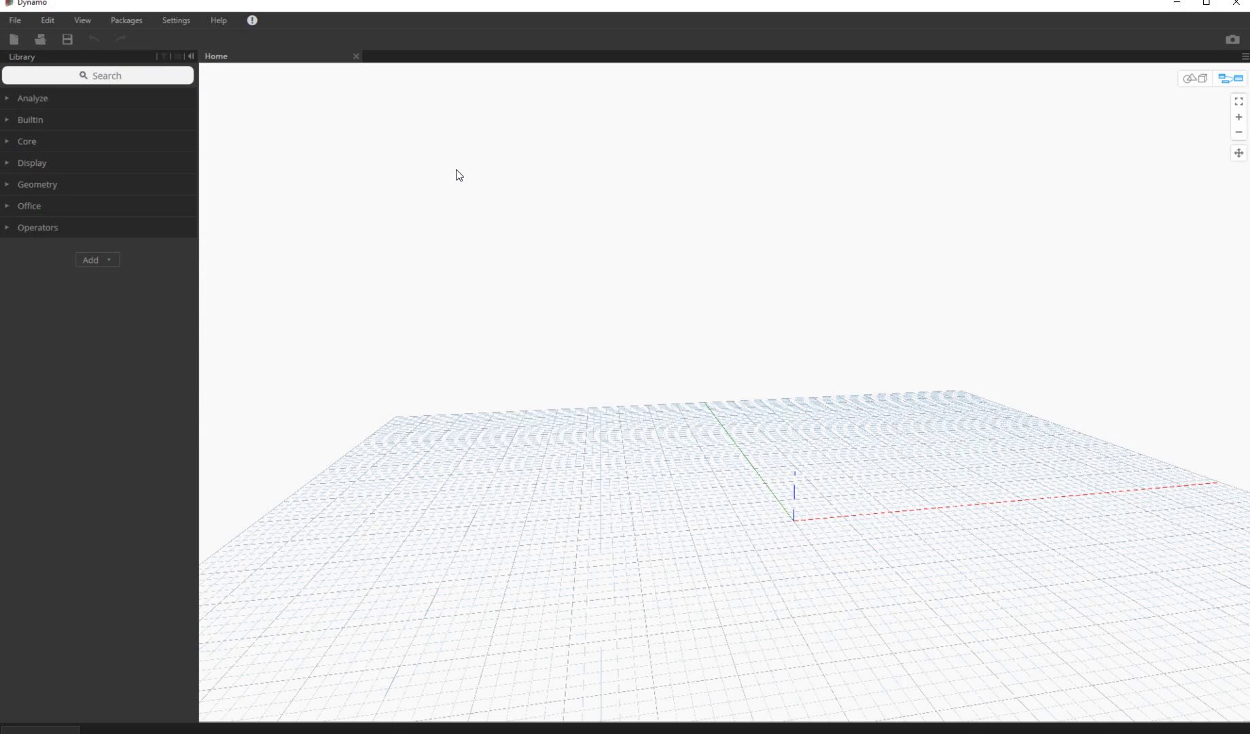
# Import Intro_To_ZT.dll from bin\Debug into Dynamo Sandbox's library
pyautogui.click(80, 186)
pyautogui.click(96, 258)
pyautogui.click(117, 279)
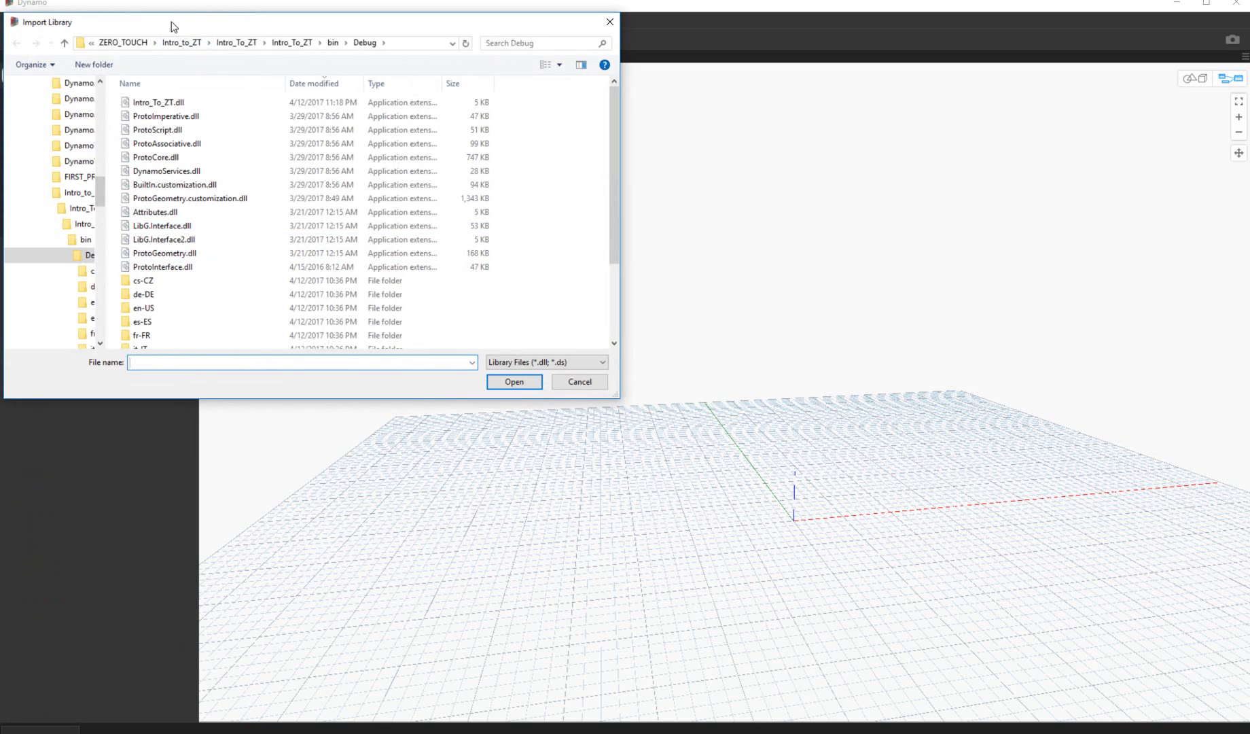
pyautogui.moveTo(183, 30); pyautogui.dragTo(500, 161)
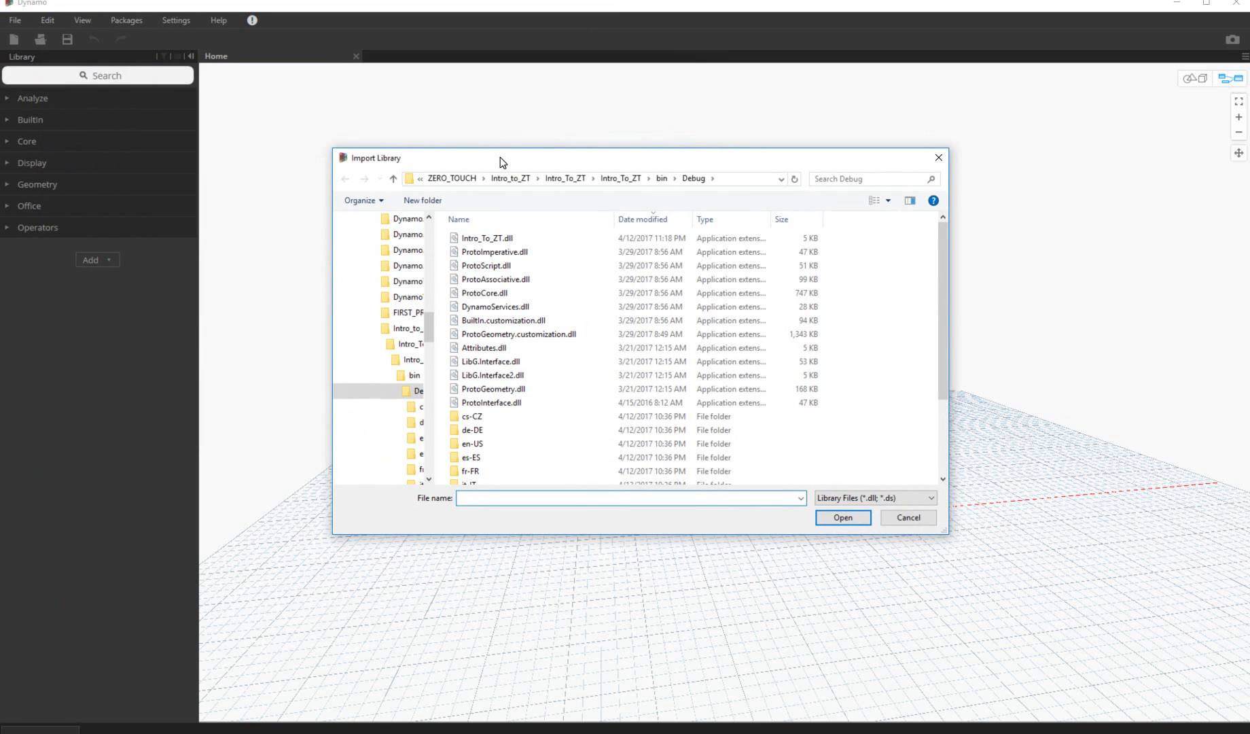
pyautogui.moveTo(500, 157); pyautogui.dragTo(407, 130)
pyautogui.click(390, 211)
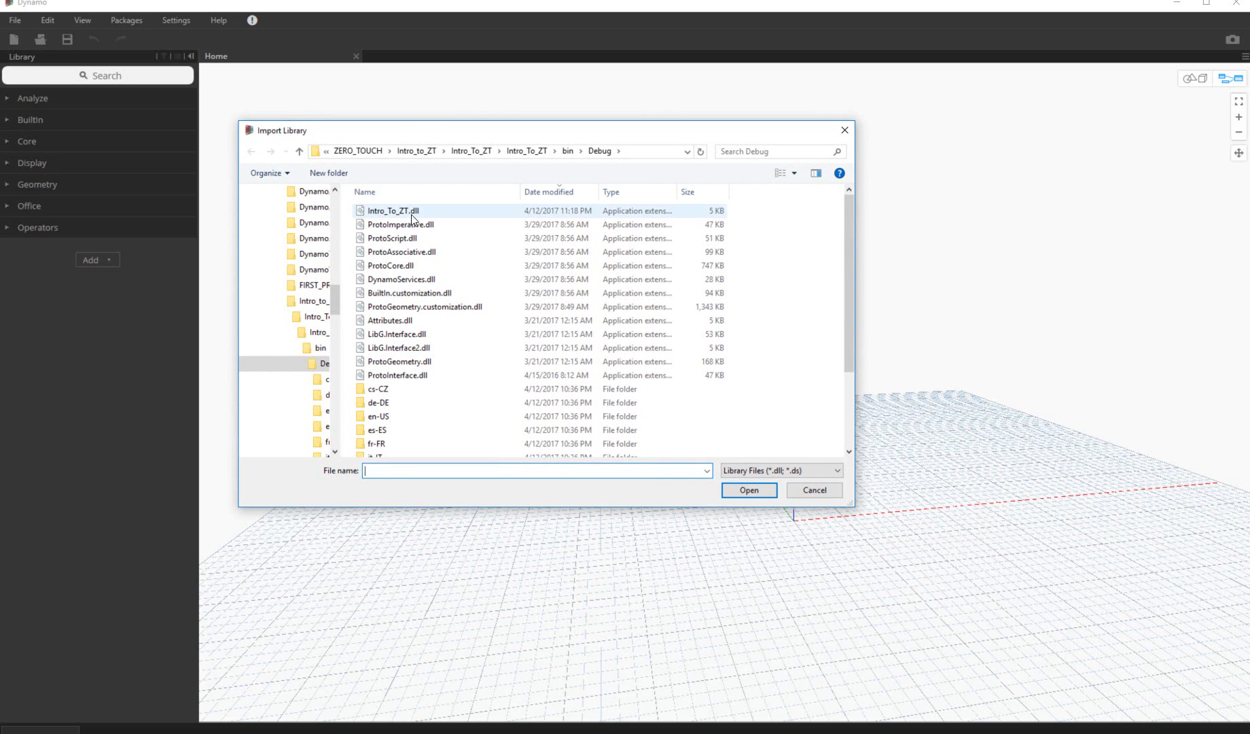
pyautogui.click(750, 490)
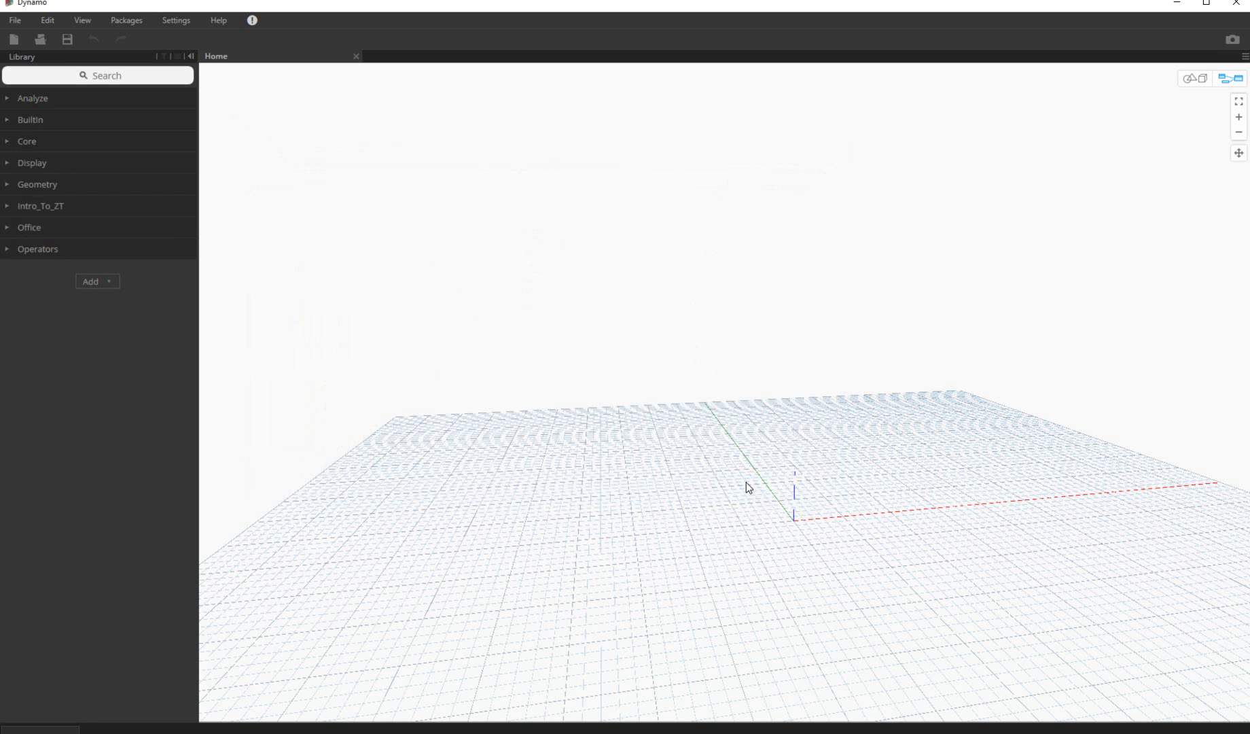
# Place DpointNode, DLineNode and DCenterLine from the Intro_To_ZT library side by side in the workspace
pyautogui.click(25, 208)
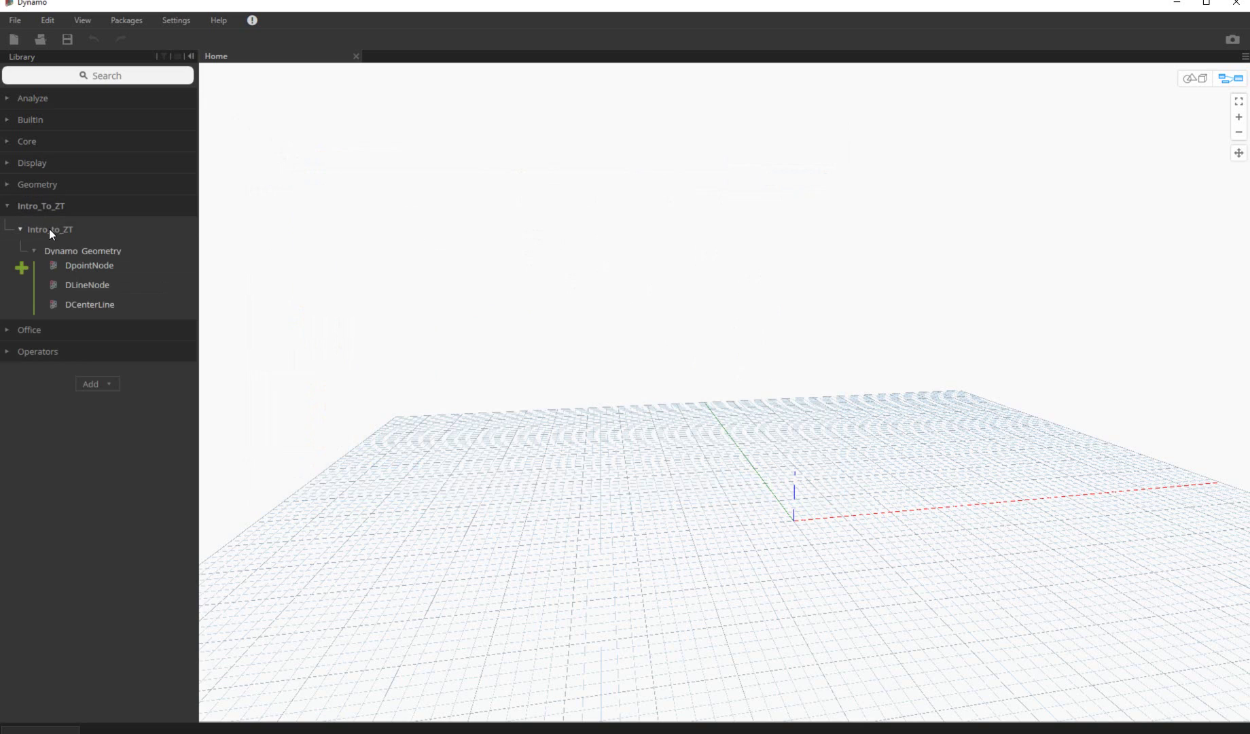
pyautogui.click(97, 267)
pyautogui.moveTo(765, 374); pyautogui.dragTo(423, 285)
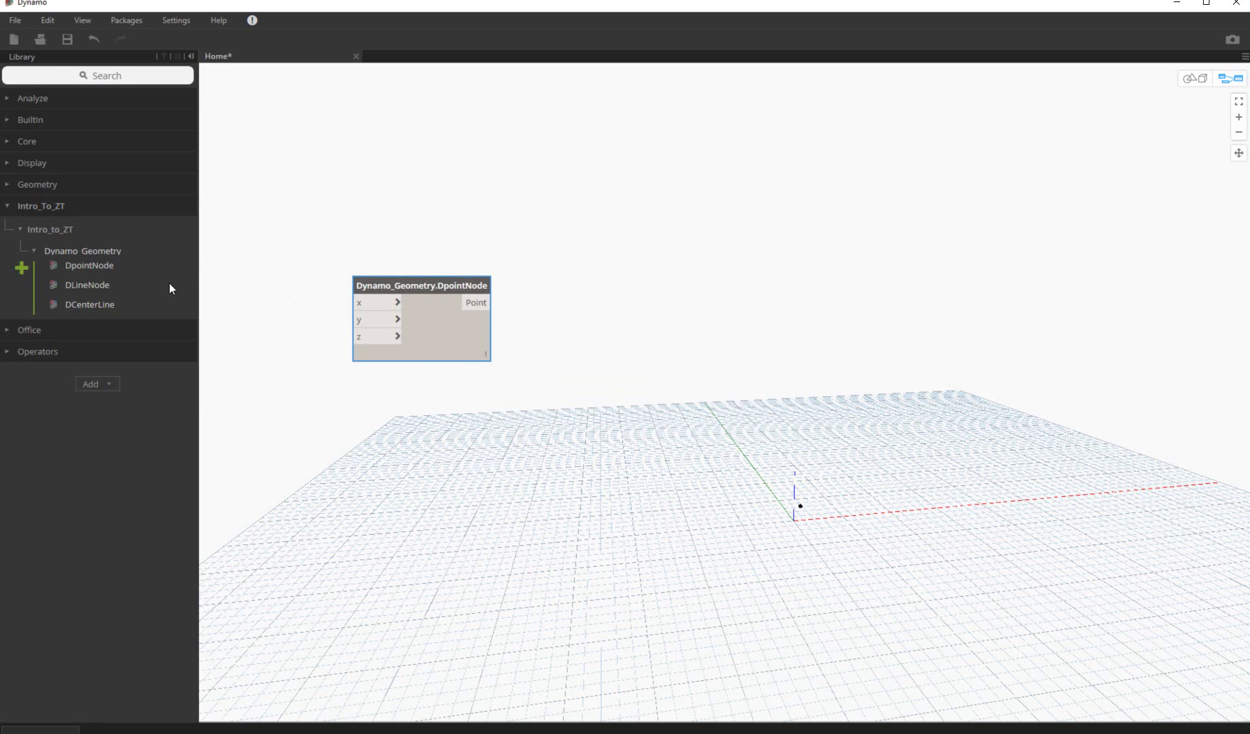
pyautogui.click(112, 282)
pyautogui.moveTo(767, 390); pyautogui.dragTo(570, 300)
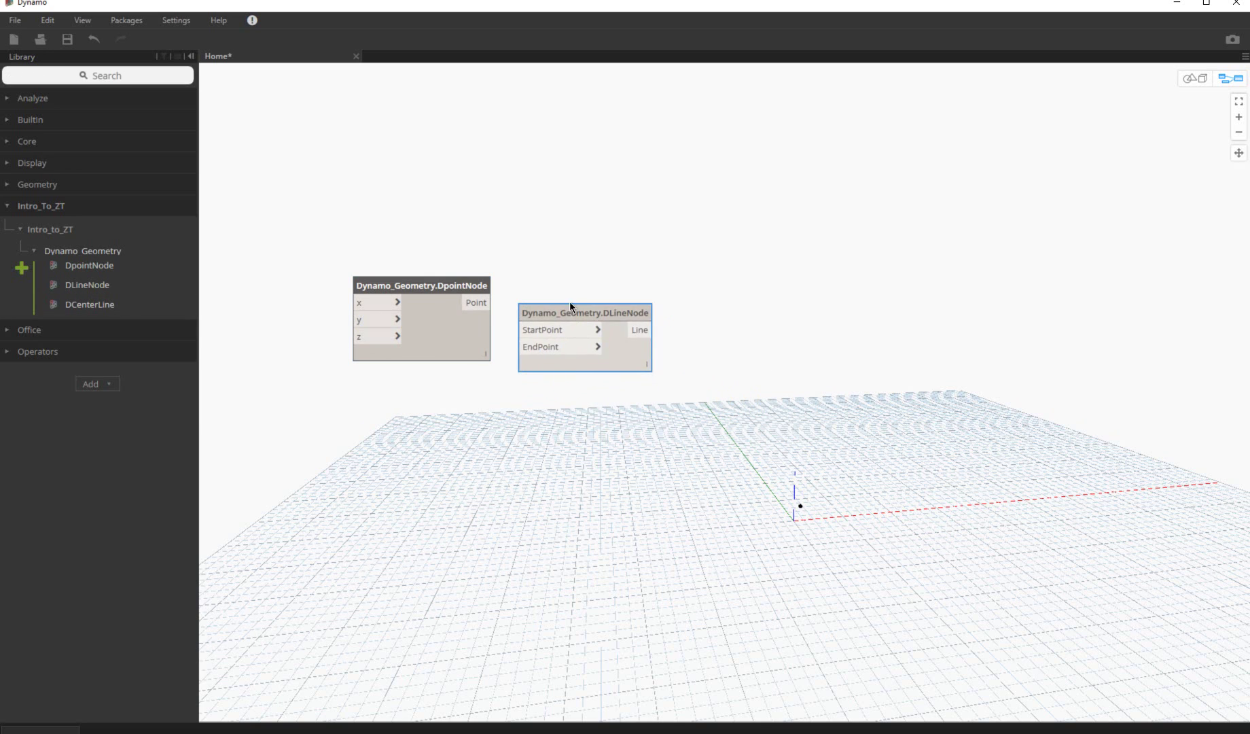
pyautogui.click(116, 305)
pyautogui.moveTo(783, 391); pyautogui.dragTo(739, 312)
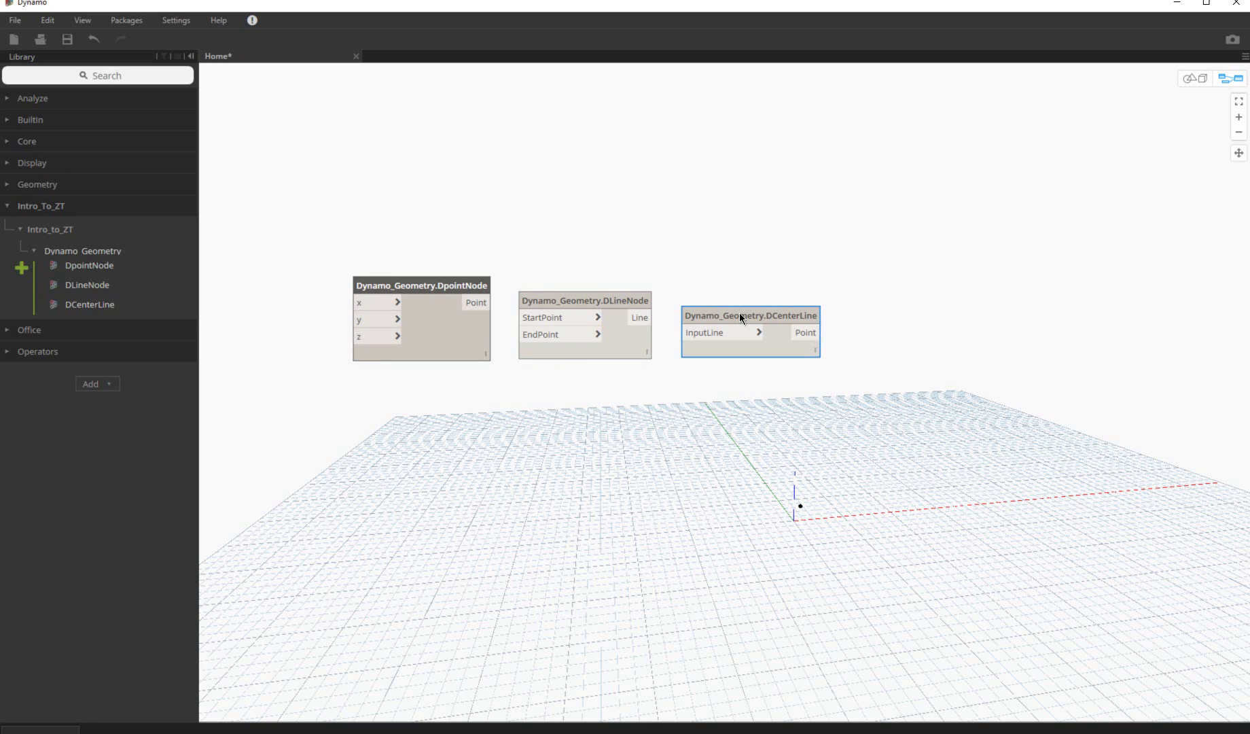
# Duplicate the DpointNode and position the copy below the original
pyautogui.moveTo(449, 285); pyautogui.dragTo(412, 224)
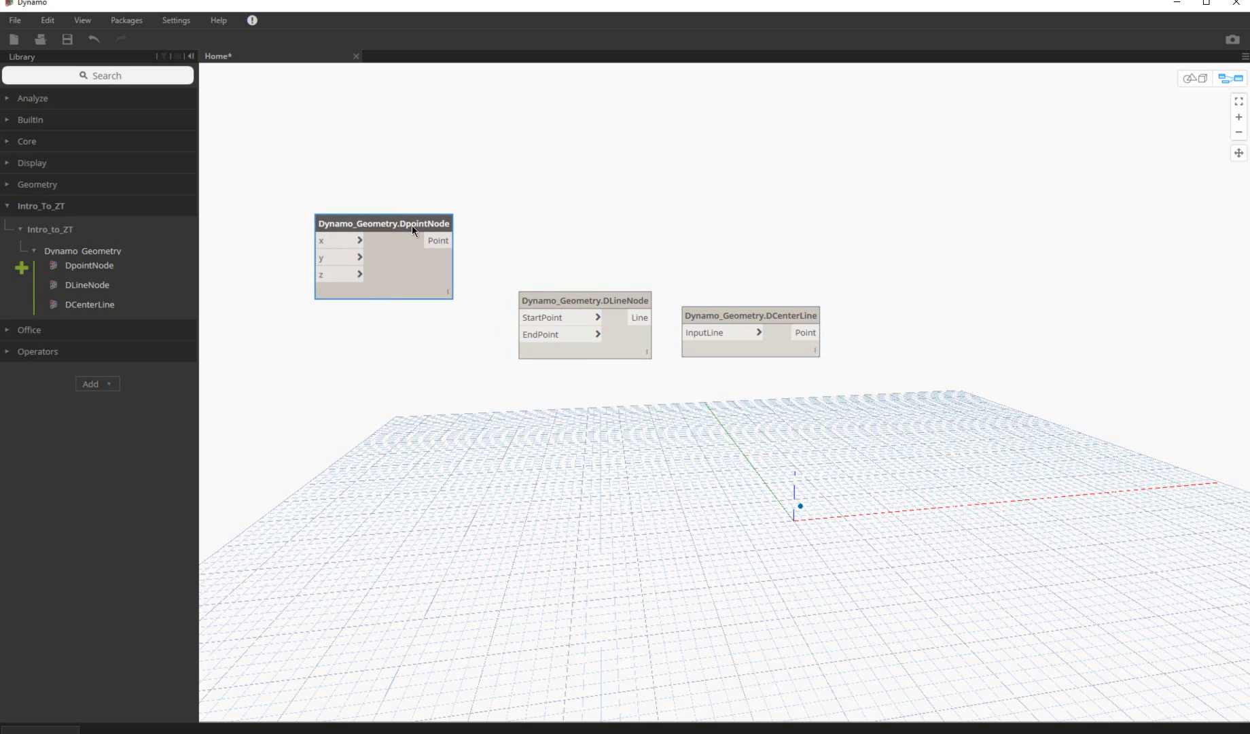
pyautogui.hotkey('ctrl', 'c')
pyautogui.hotkey('ctrl', 'v')
pyautogui.moveTo(527, 236); pyautogui.dragTo(368, 394)
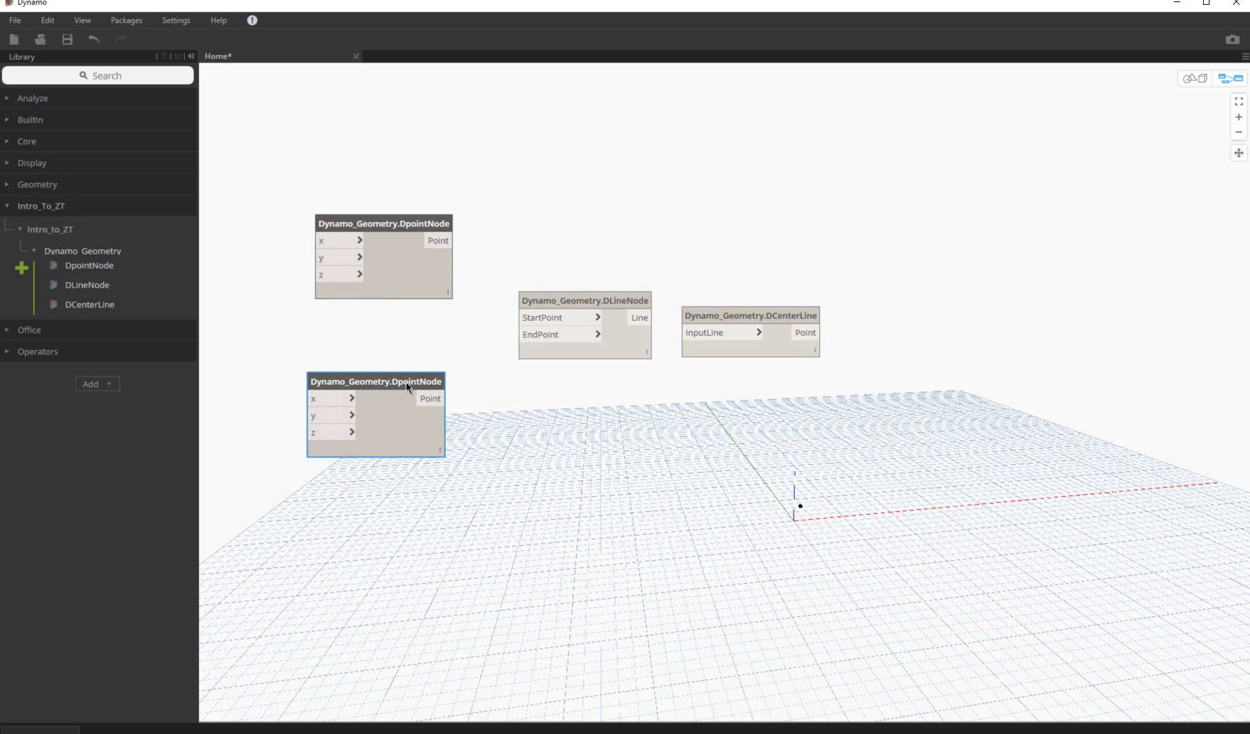
# Add a Code Block with 0; and wire it to the x, y and z inputs of the upper point
pyautogui.doubleClick(253, 266)
pyautogui.moveTo(273, 258); pyautogui.dragTo(293, 141)
pyautogui.write('0;')
pyautogui.click(410, 156)
pyautogui.click(286, 151)
pyautogui.click(324, 240)
pyautogui.click(286, 151)
pyautogui.click(324, 257)
pyautogui.click(287, 151)
pyautogui.click(322, 274)
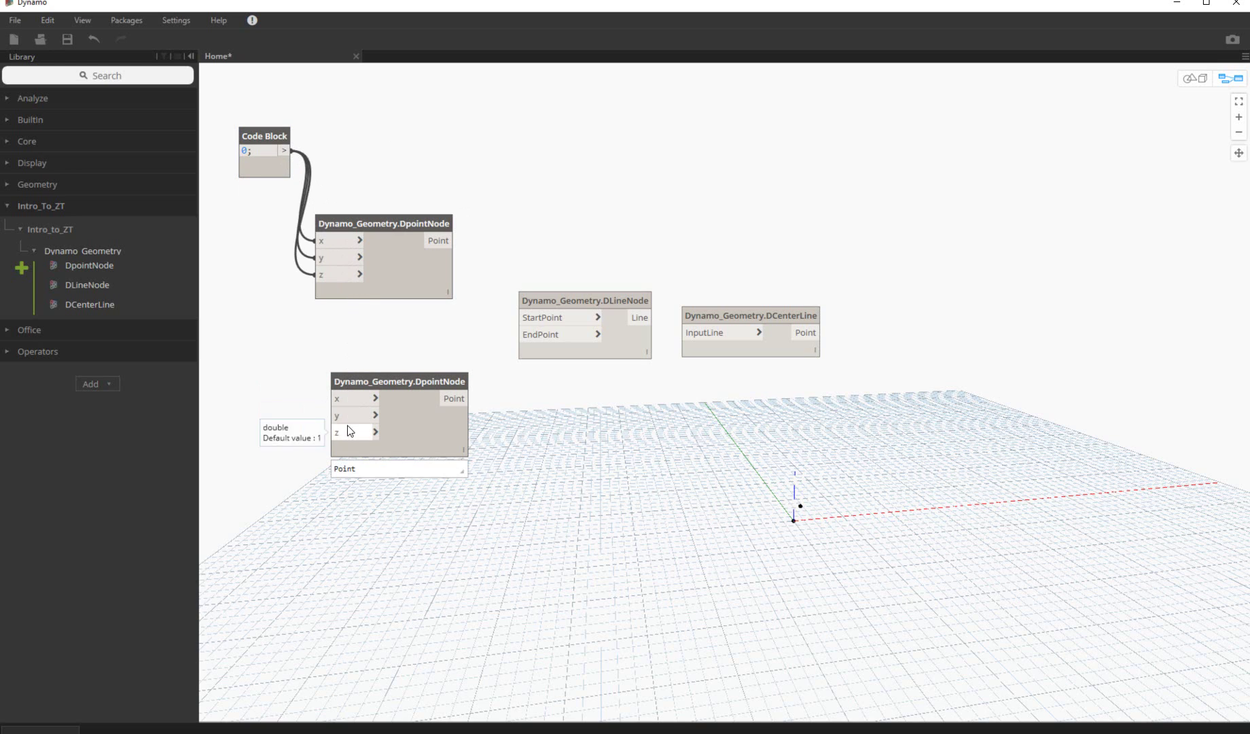
pyautogui.moveTo(352, 414)
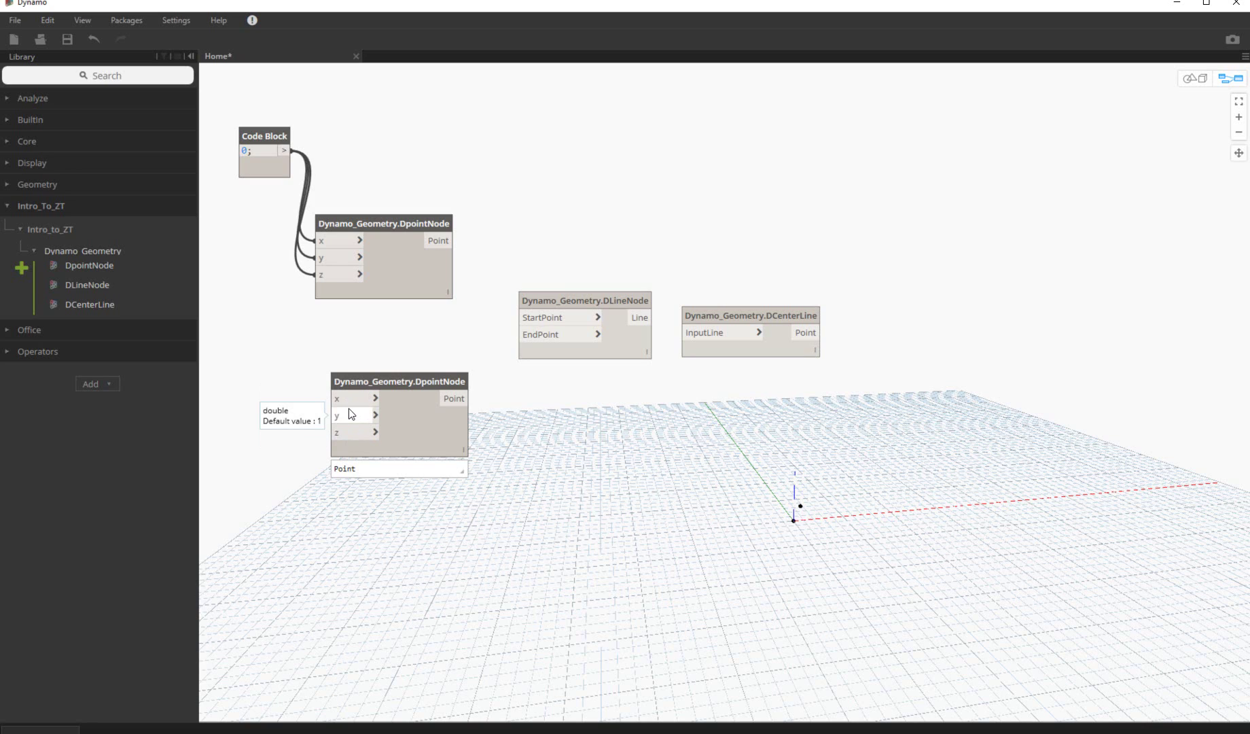
# Wire the upper point to StartPoint and the lower point to EndPoint of DLineNode, then tidy the layout
pyautogui.click(455, 398)
pyautogui.click(527, 335)
pyautogui.click(440, 240)
pyautogui.click(543, 318)
pyautogui.moveTo(585, 302); pyautogui.dragTo(576, 285)
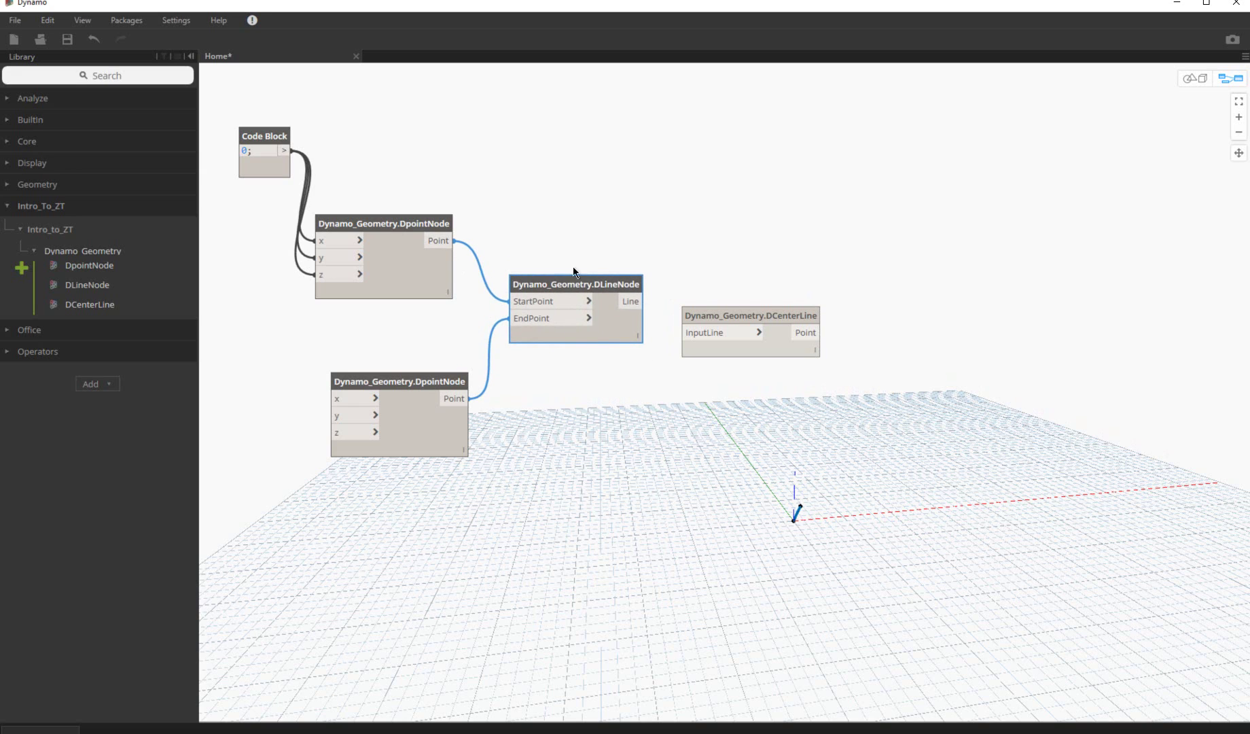
pyautogui.moveTo(642, 121); pyautogui.dragTo(246, 533)
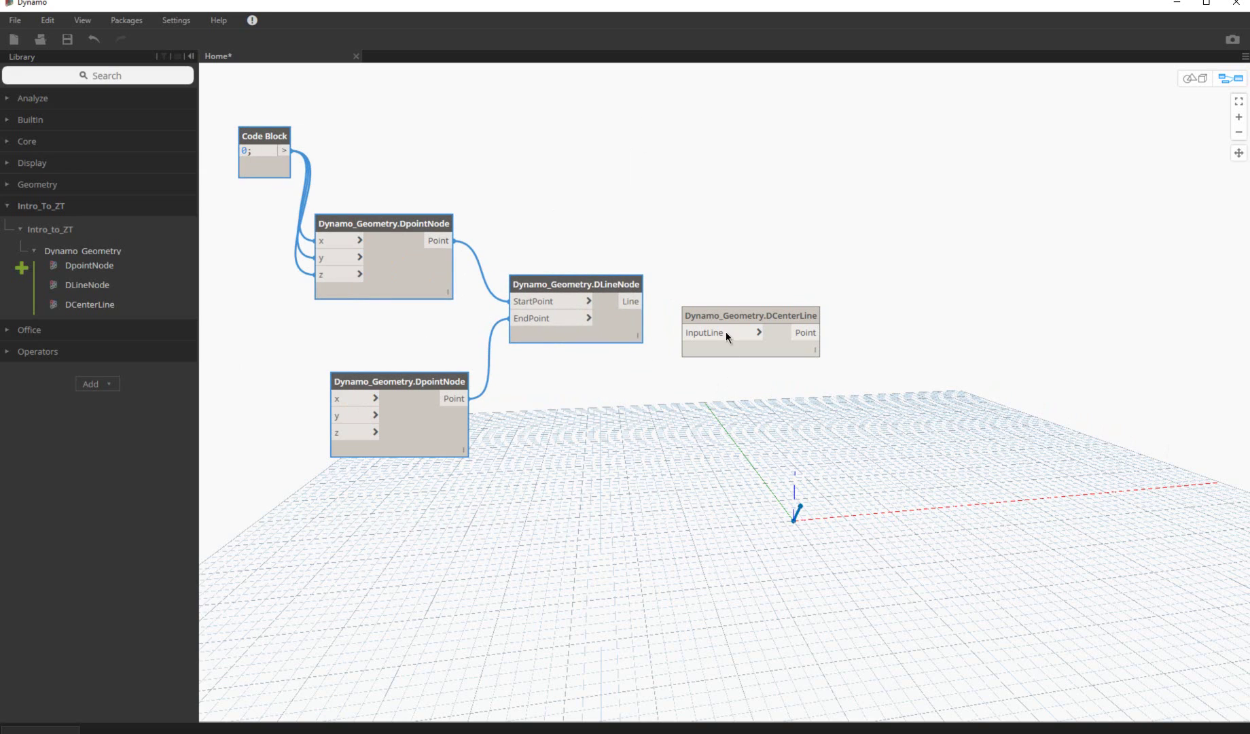
pyautogui.moveTo(726, 328); pyautogui.dragTo(772, 312)
# Inspect the line in the 3D preview and feed DLineNode's Line into DCenterLine, giving midpoint (0.5, 0.5, 0.5)
pyautogui.click(1196, 78)
pyautogui.moveTo(973, 445); pyautogui.dragTo(827, 532)
pyautogui.moveTo(1013, 492); pyautogui.dragTo(1006, 324)
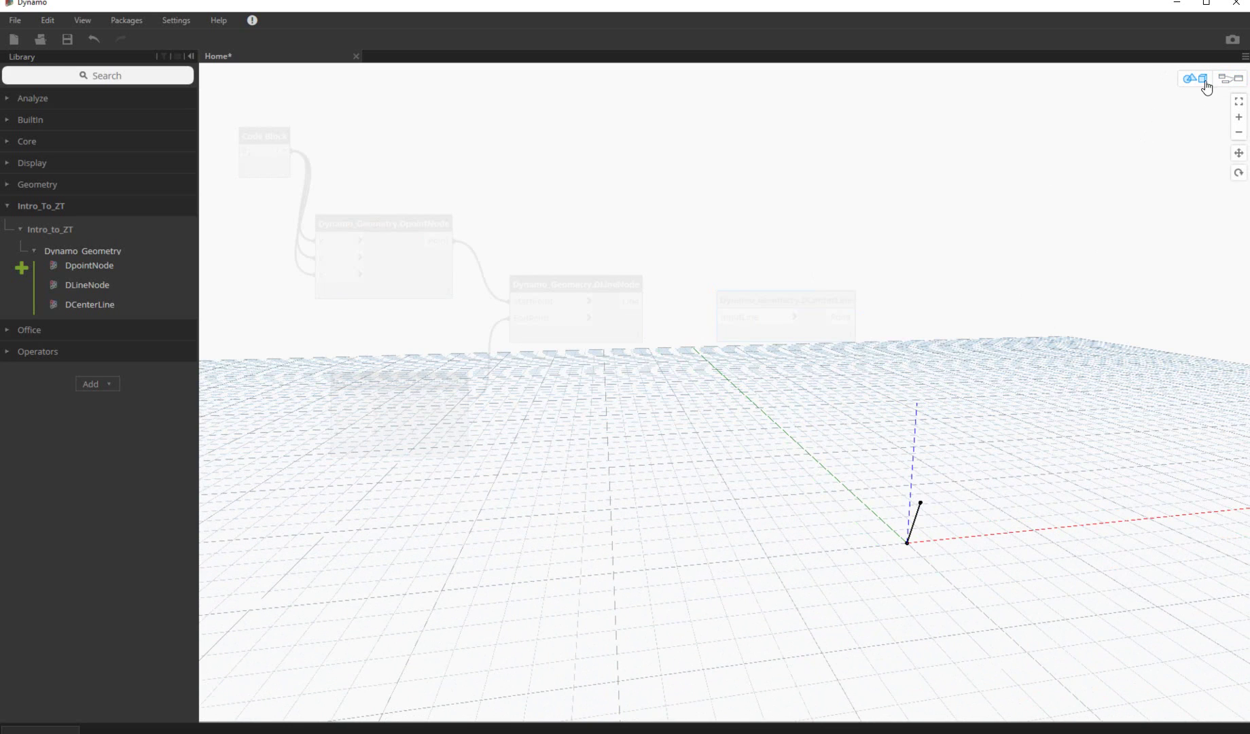
pyautogui.click(1207, 86)
pyautogui.click(631, 300)
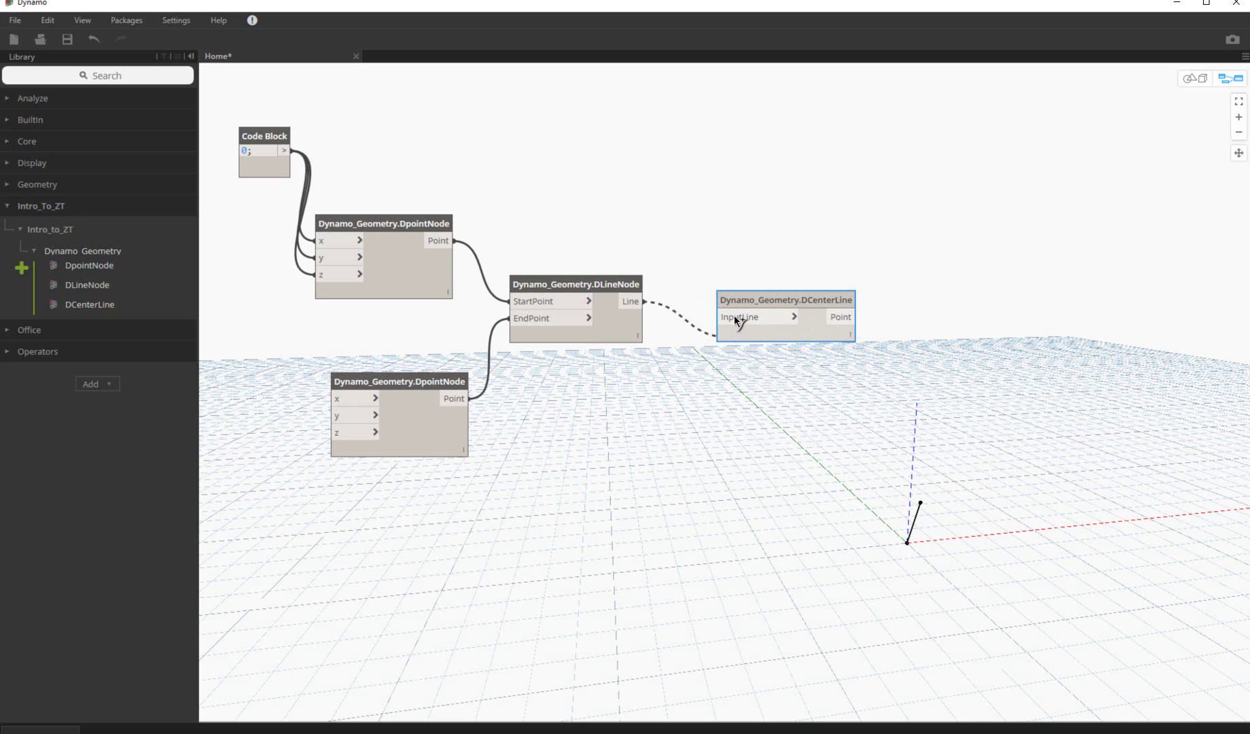
pyautogui.click(738, 318)
pyautogui.moveTo(789, 297)
pyautogui.mouseDown()
pyautogui.moveTo(756, 416)
pyautogui.moveTo(795, 290)
pyautogui.mouseUp()
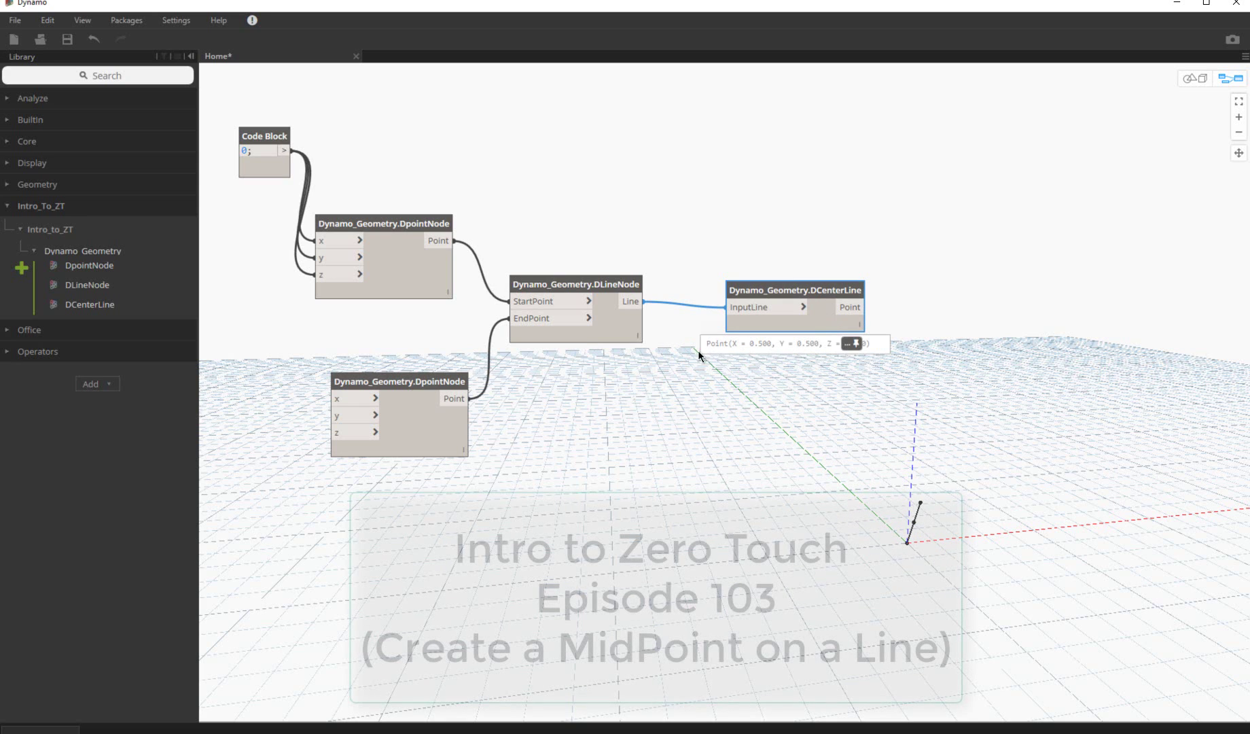